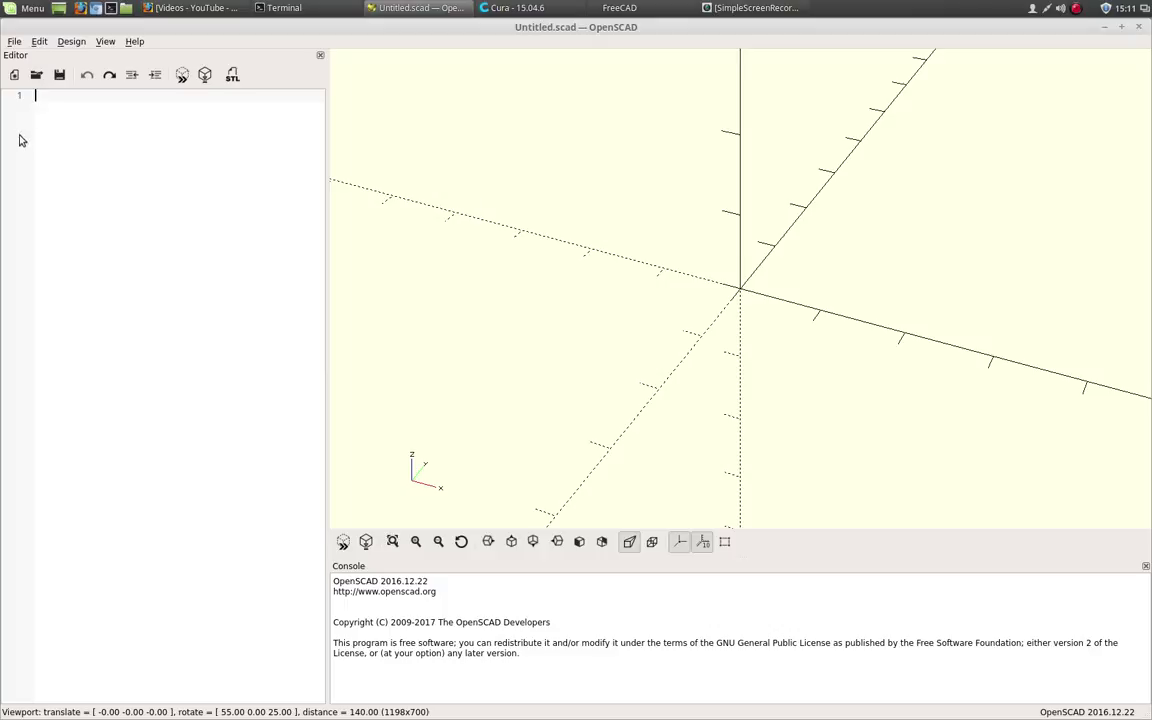
Show OpenSCAD's File > Recent Files list with byrambycus.scad at the top
left_click(15, 43)
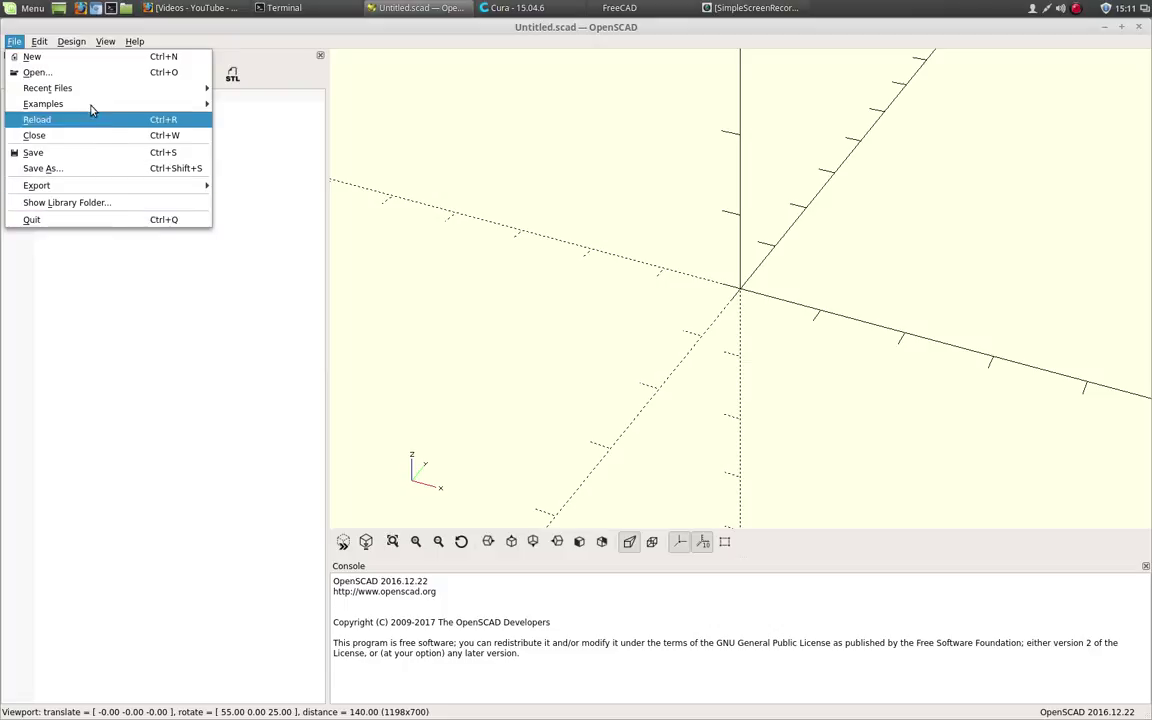
mouse_move(93, 94)
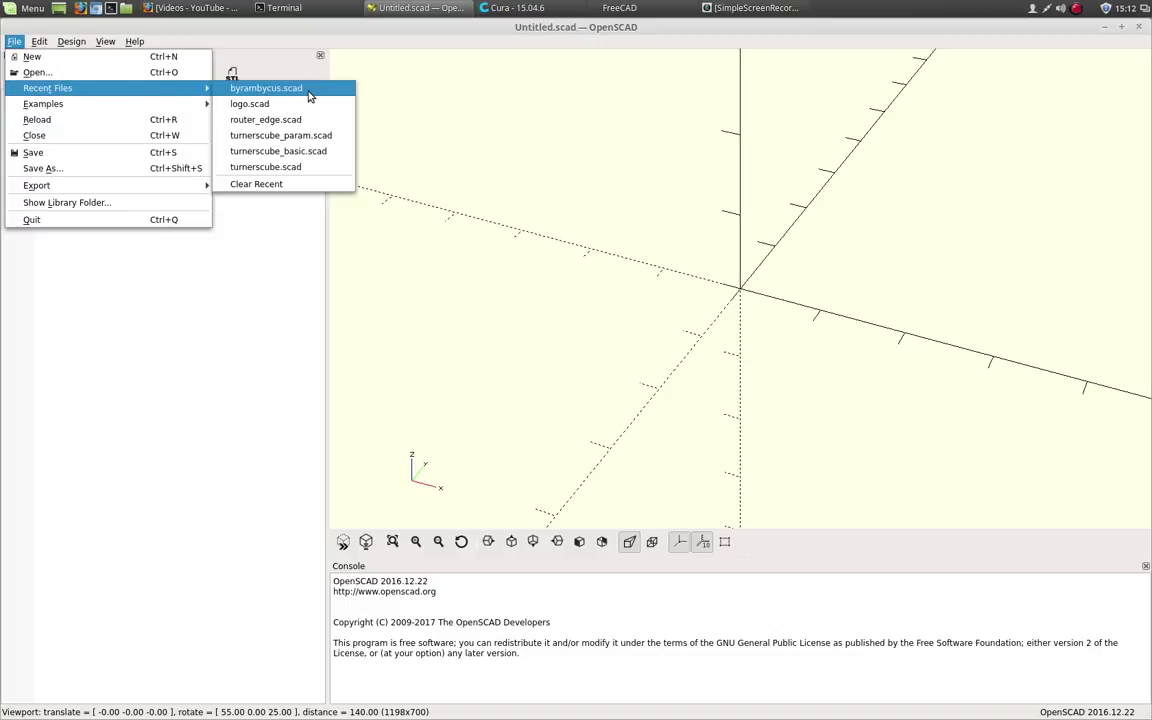
Open byrambycus.scad, then orbit, reset and fit the preview to show the whole abacus
left_click(266, 88)
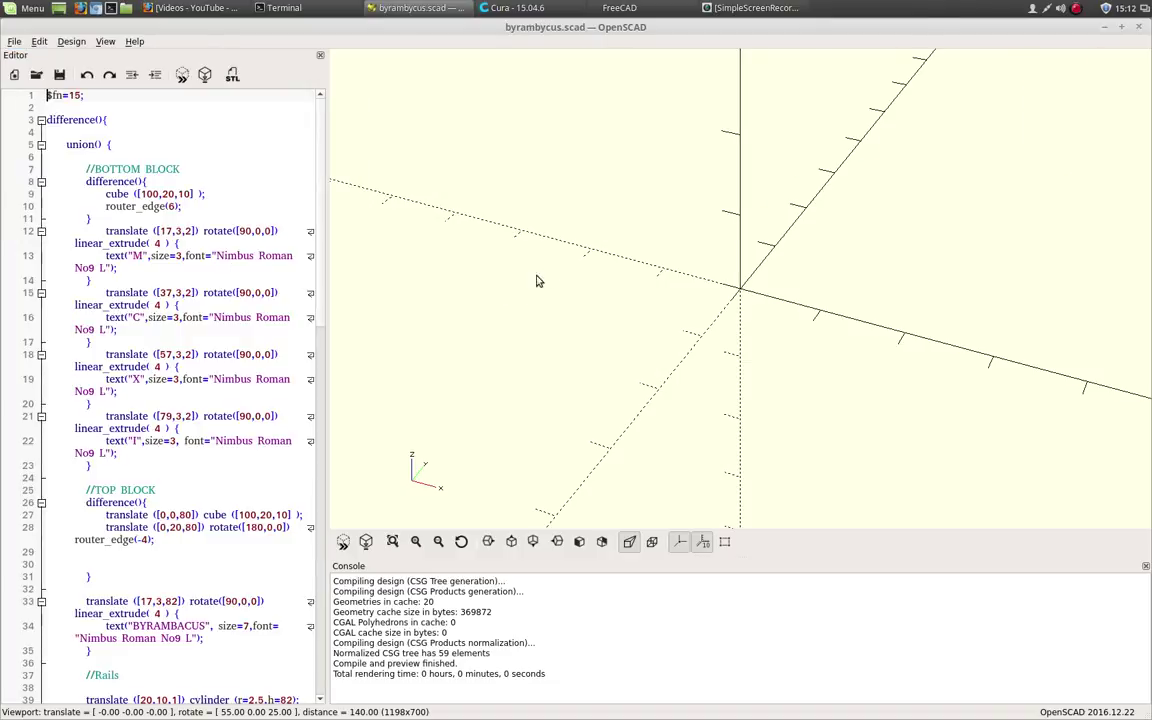
scroll(600, 280, "down", 5)
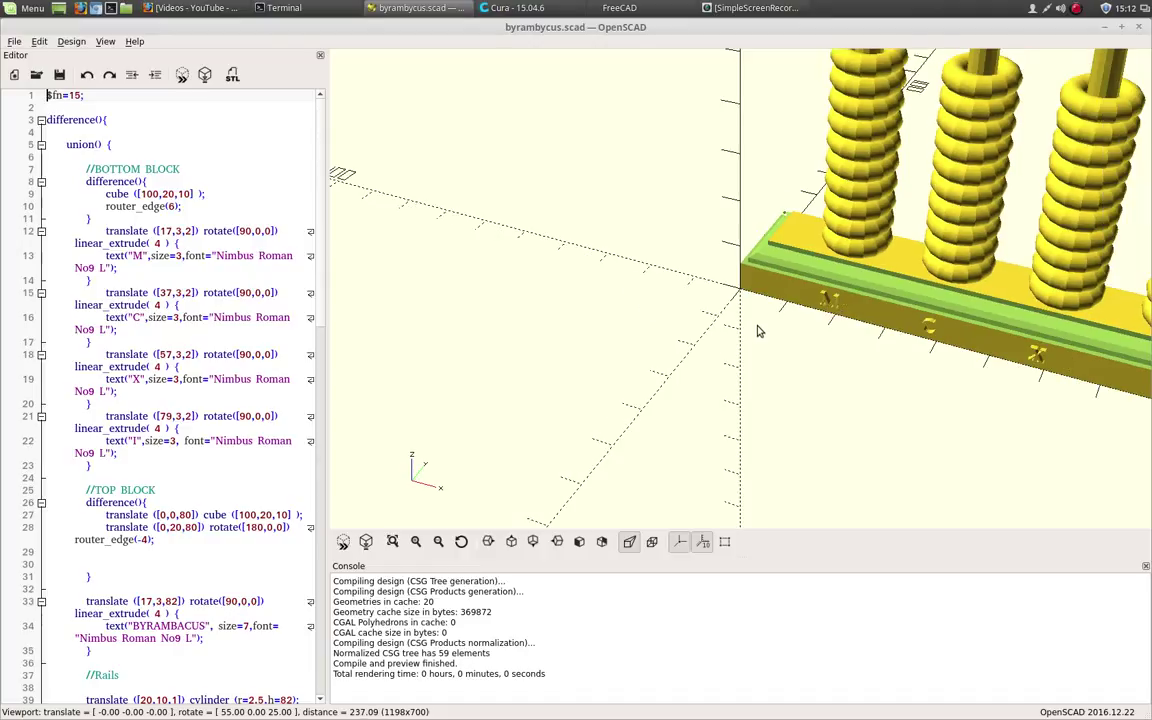
left_click_drag(789, 375, 840, 372)
left_click(461, 541)
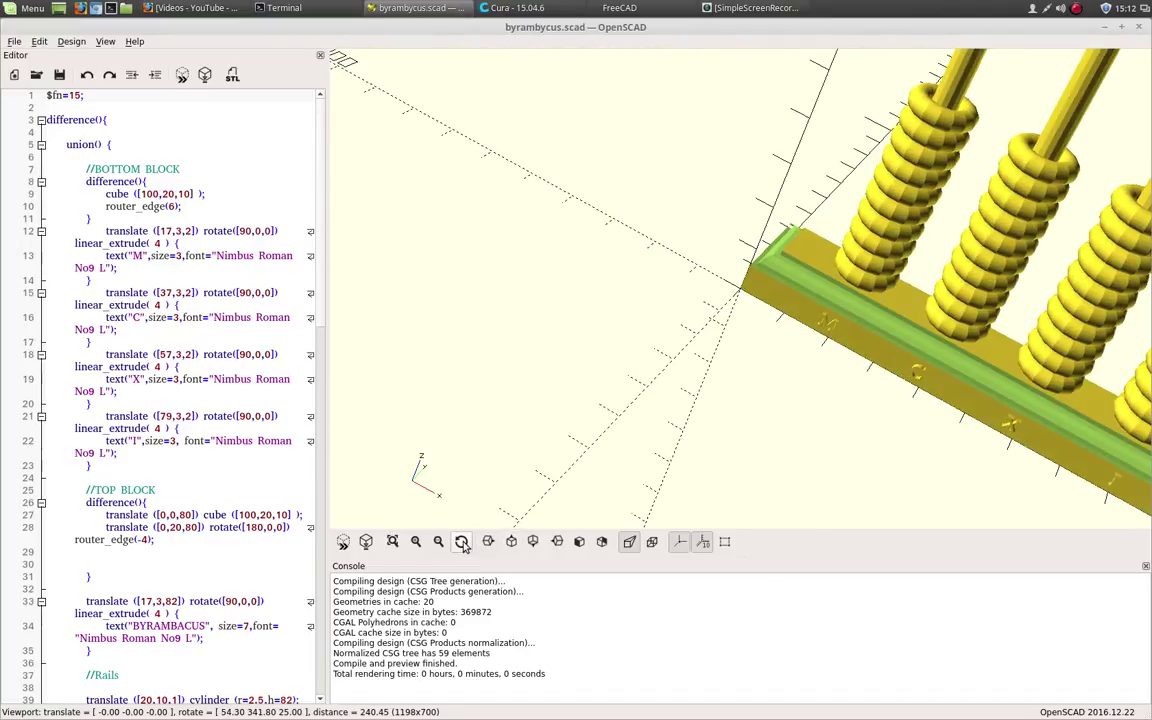
left_click(398, 541)
scroll(650, 425, "up", 4)
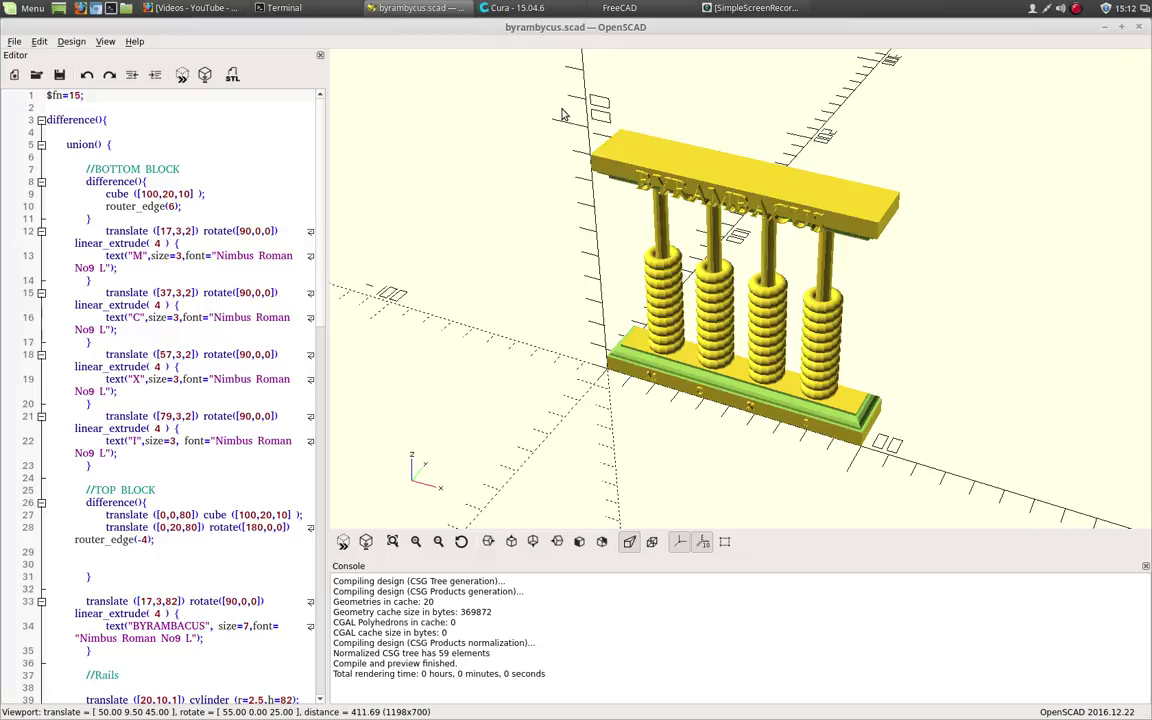
left_click(512, 10)
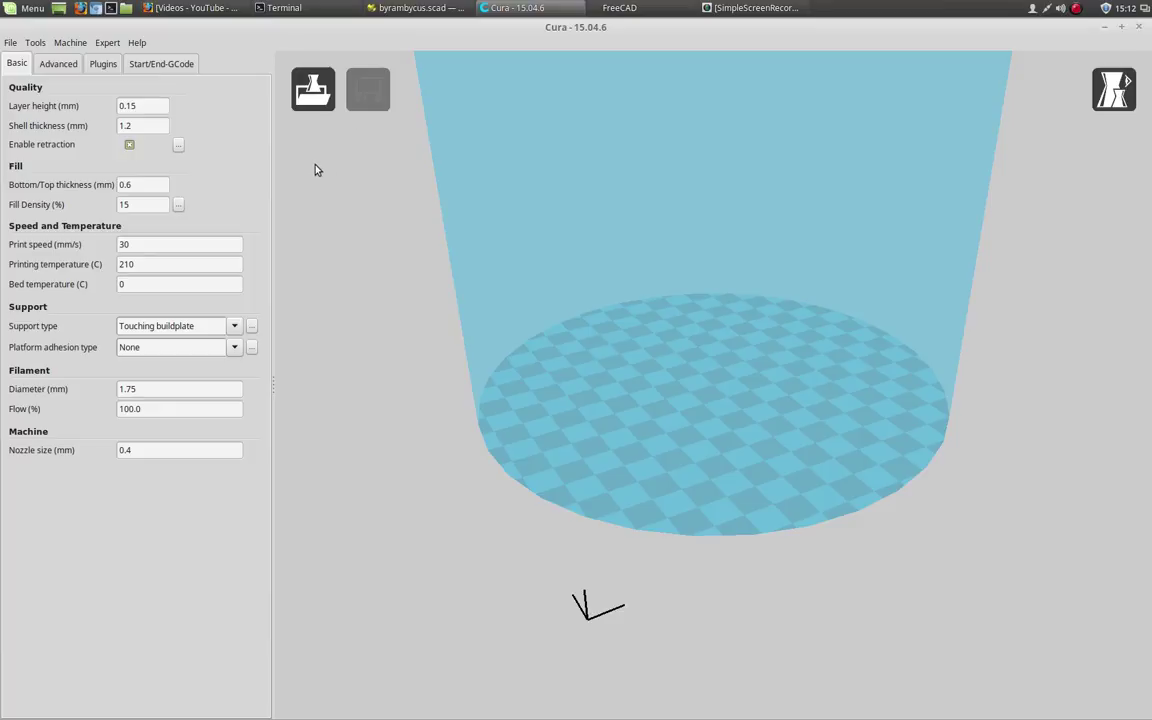
Load the recent byrambycus.stl model onto Cura's build plate
left_click(10, 44)
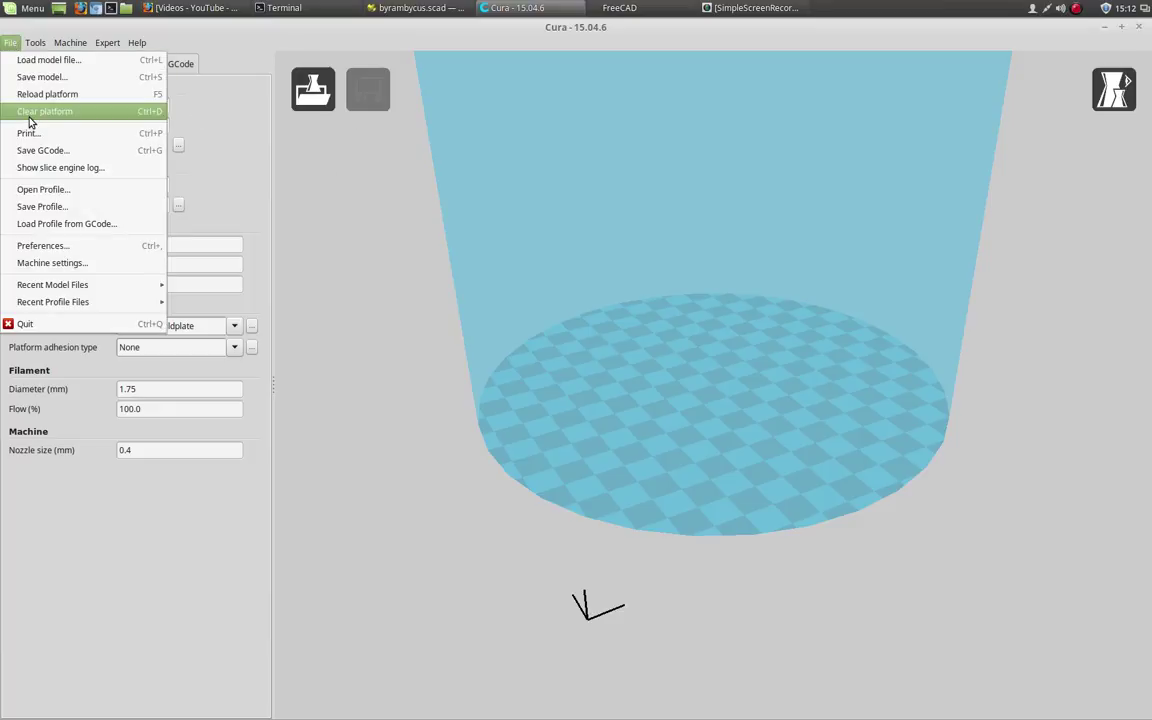
mouse_move(49, 286)
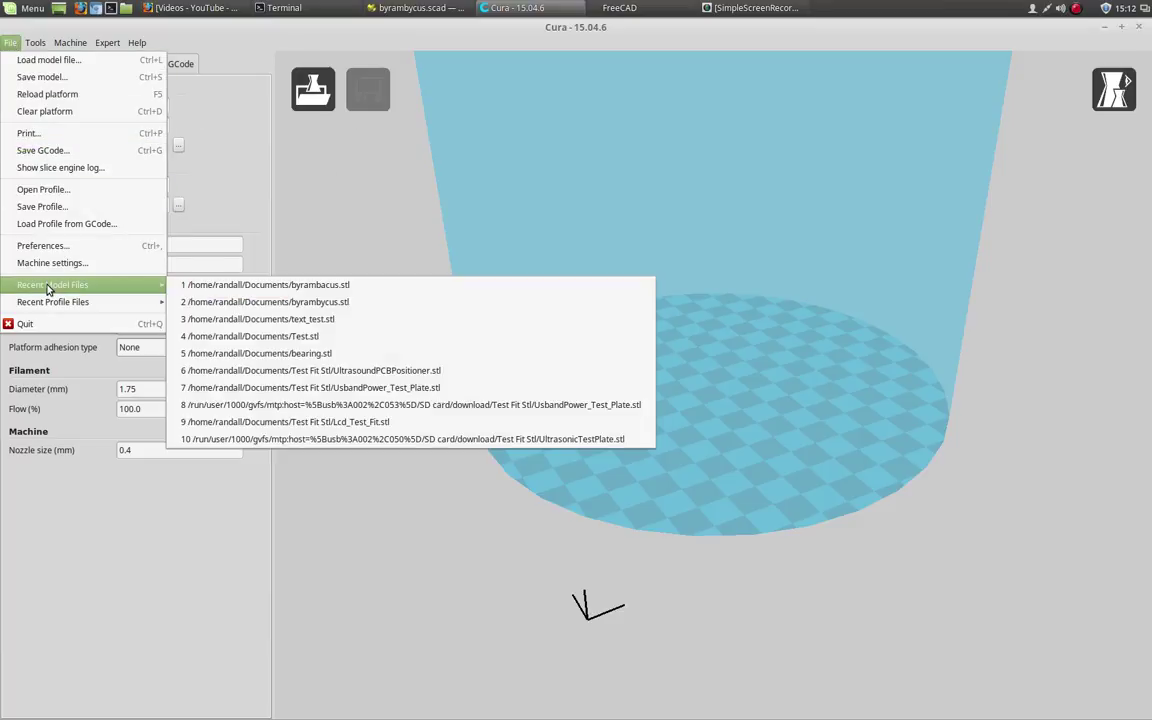
left_click(196, 302)
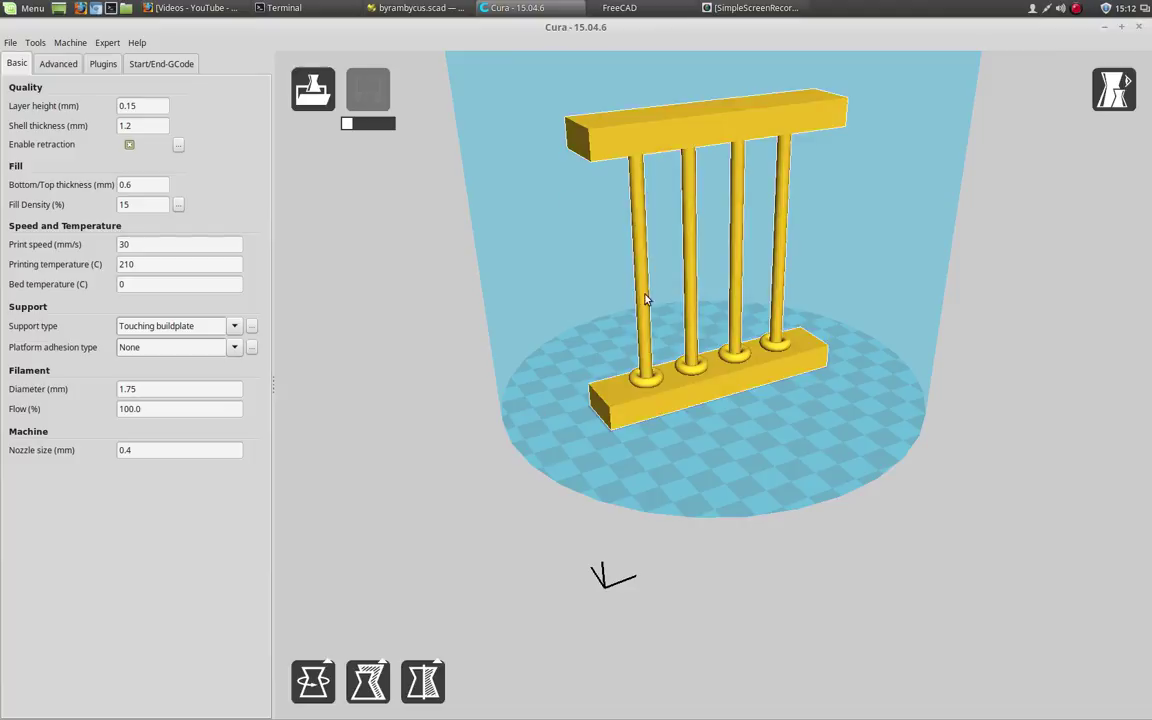
In OpenSCAD, select the abacus script from line 3 to the end of the file
left_click(368, 8)
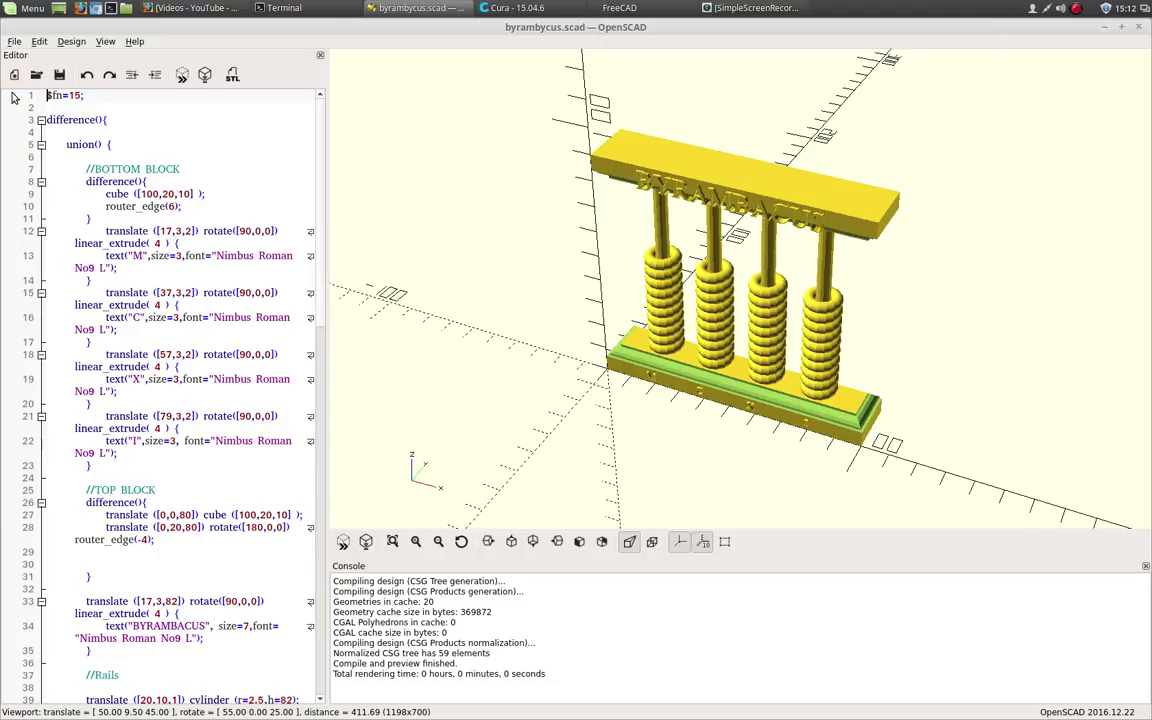
left_click_drag(46, 119, 84, 119)
left_click(250, 167)
left_click_drag(45, 120, 222, 400)
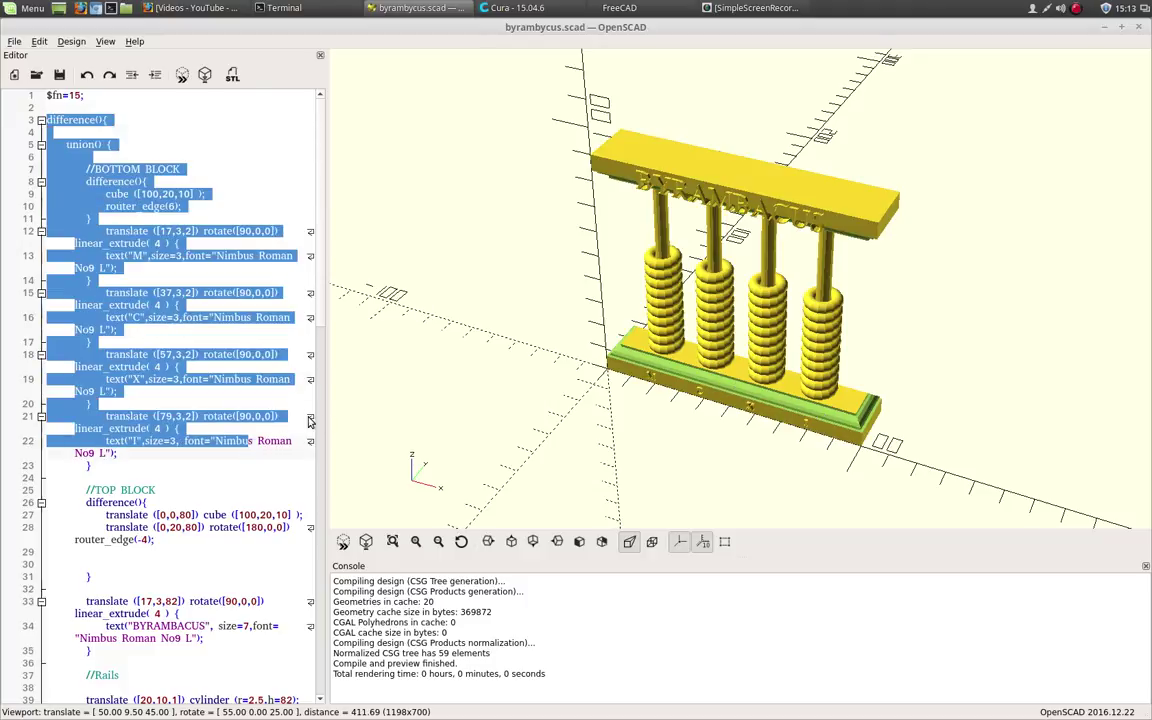
left_click(140, 181)
left_click_drag(46, 120, 95, 705)
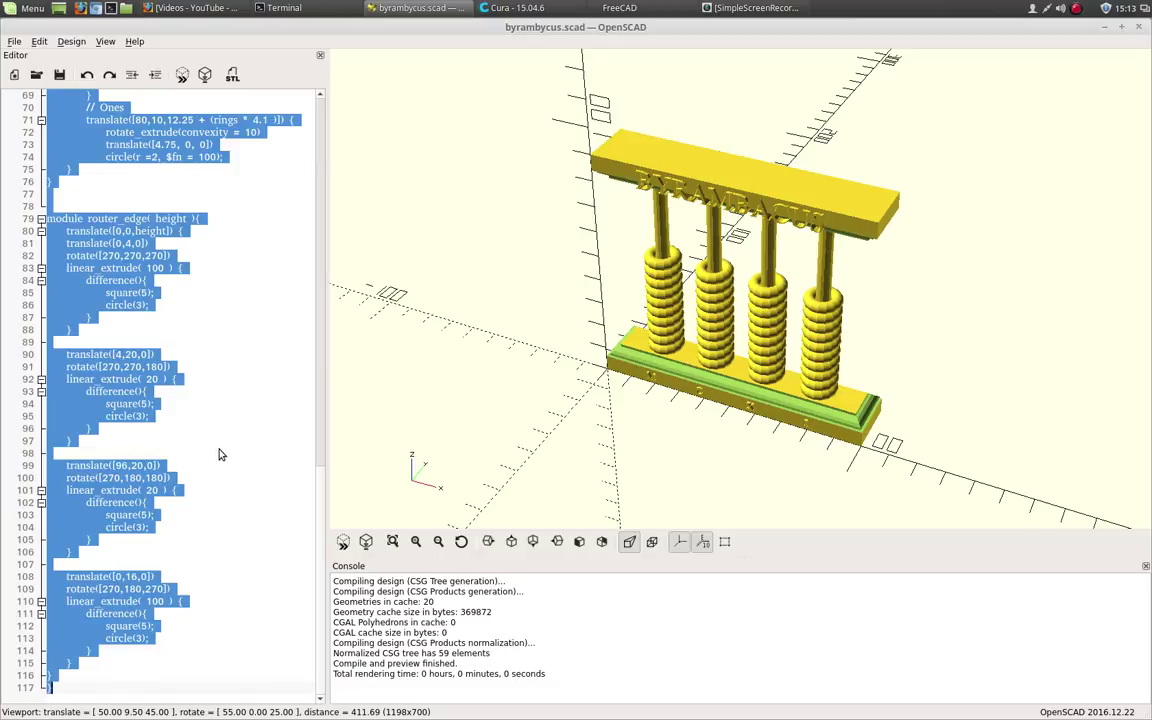
Switch FreeCAD to the OpenSCAD workbench
left_click(640, 14)
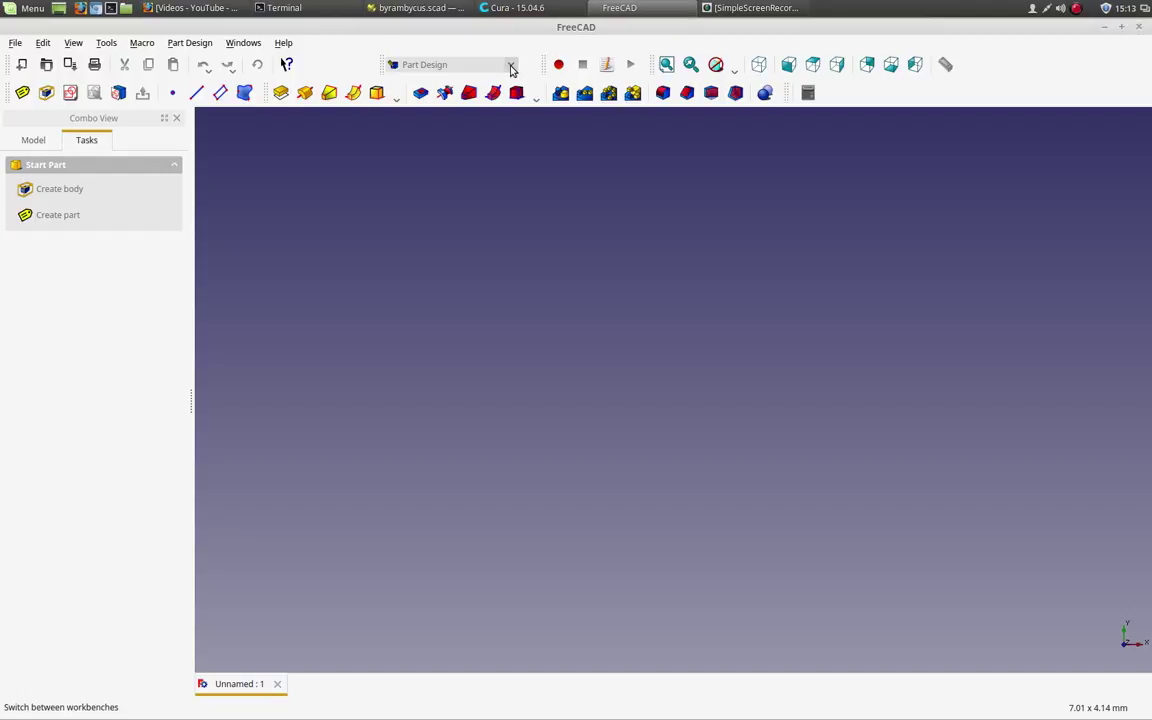
left_click(511, 65)
left_click(464, 268)
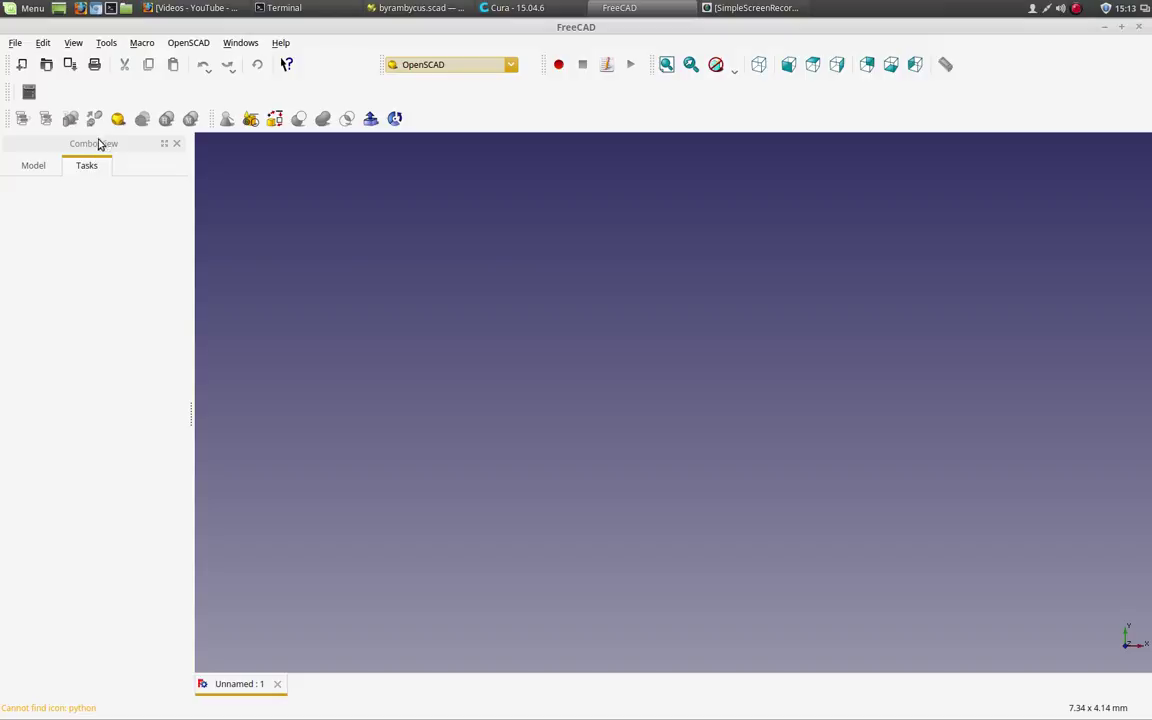
In Add OpenSCAD Element, replace the cube(); placeholder with the pasted abacus script
left_click(118, 119)
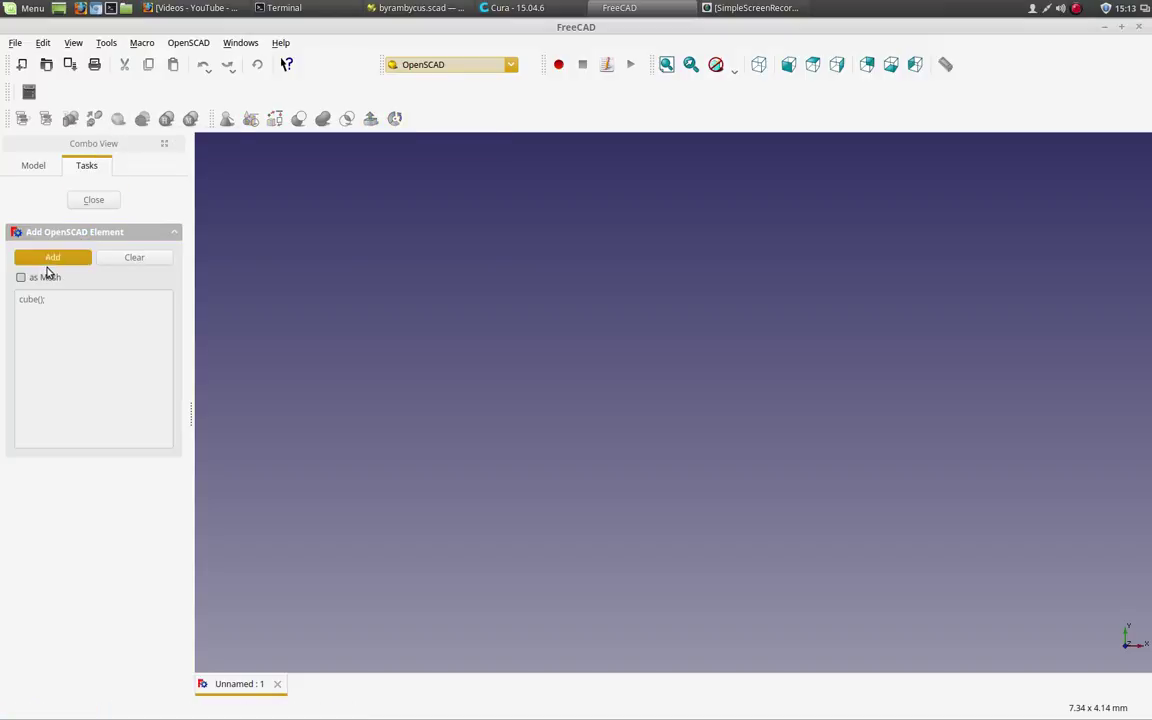
left_click_drag(57, 296, 8, 283)
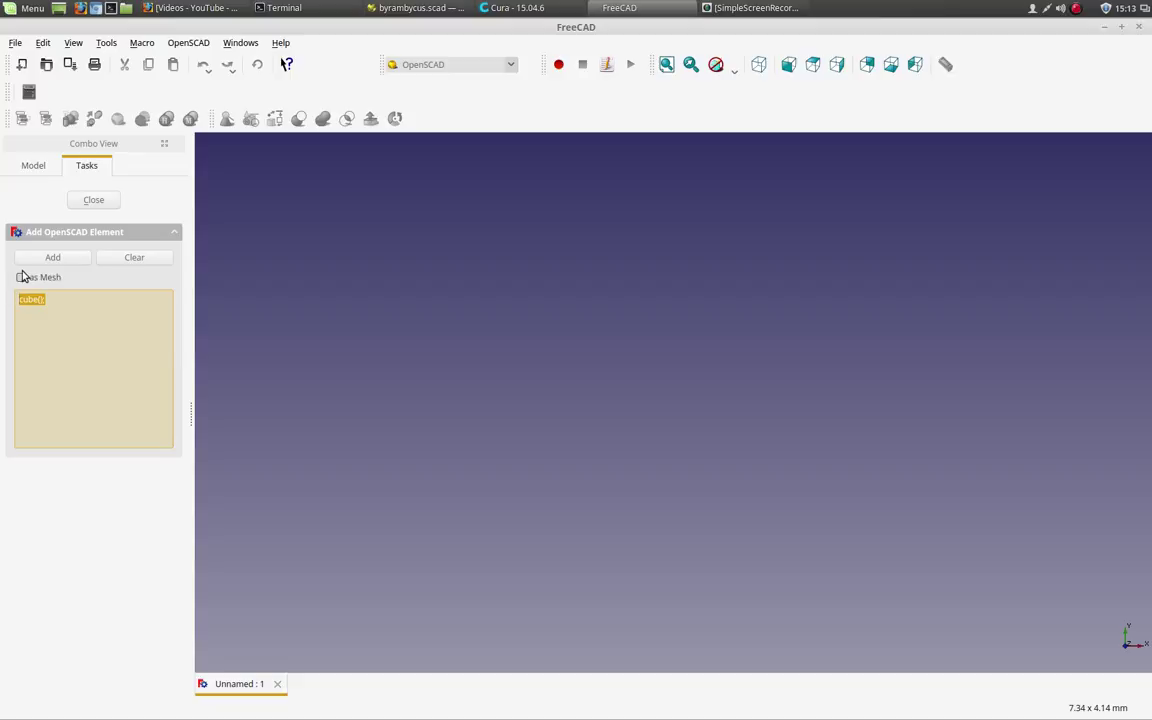
key("BackSpace")
key("ctrl+v")
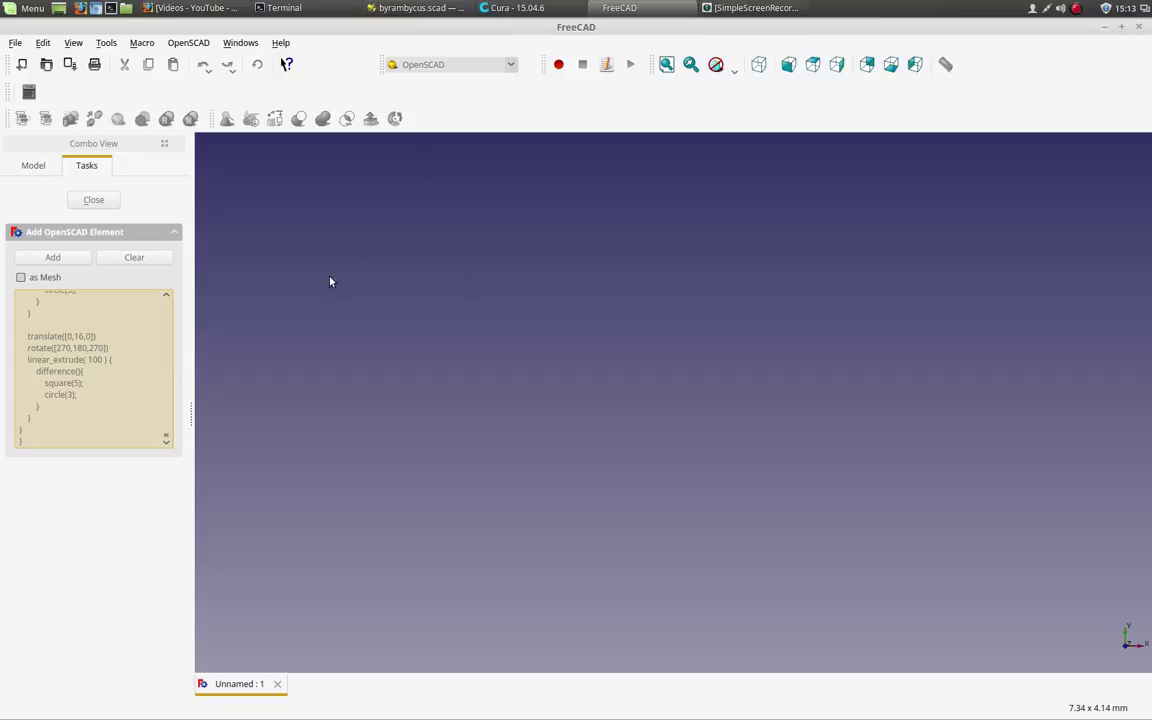
left_click_drag(166, 437, 174, 298)
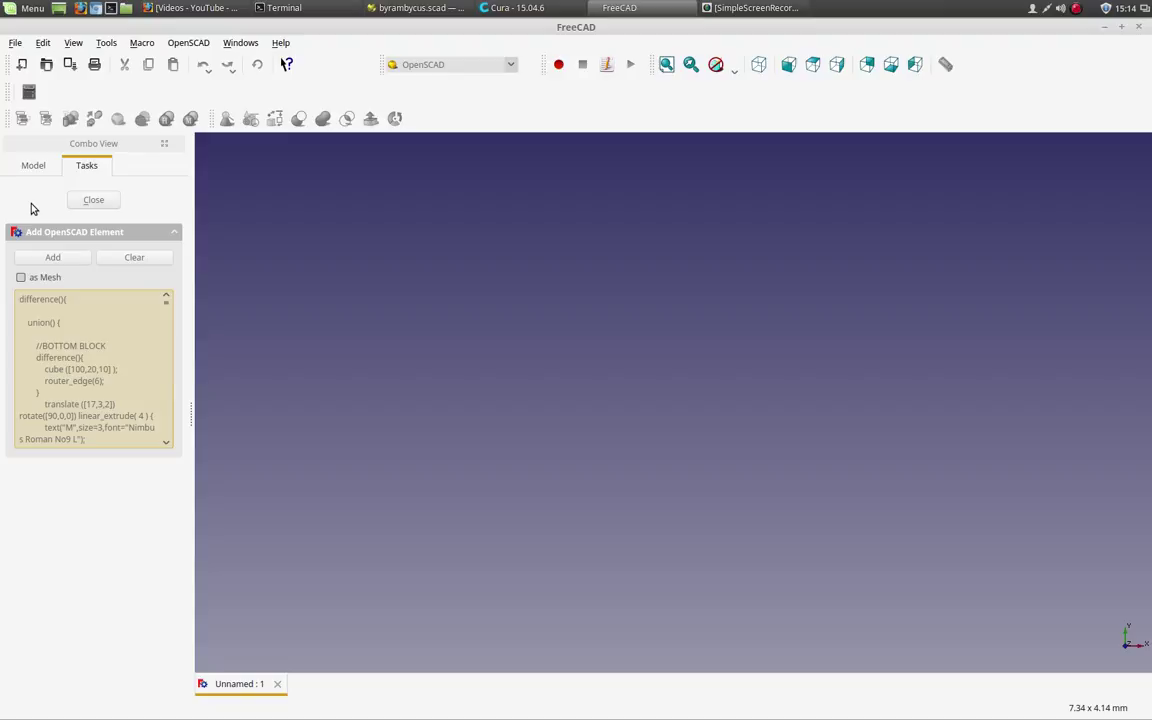
Build the abacus from the pasted code and fit it in the 3D view
left_click(60, 260)
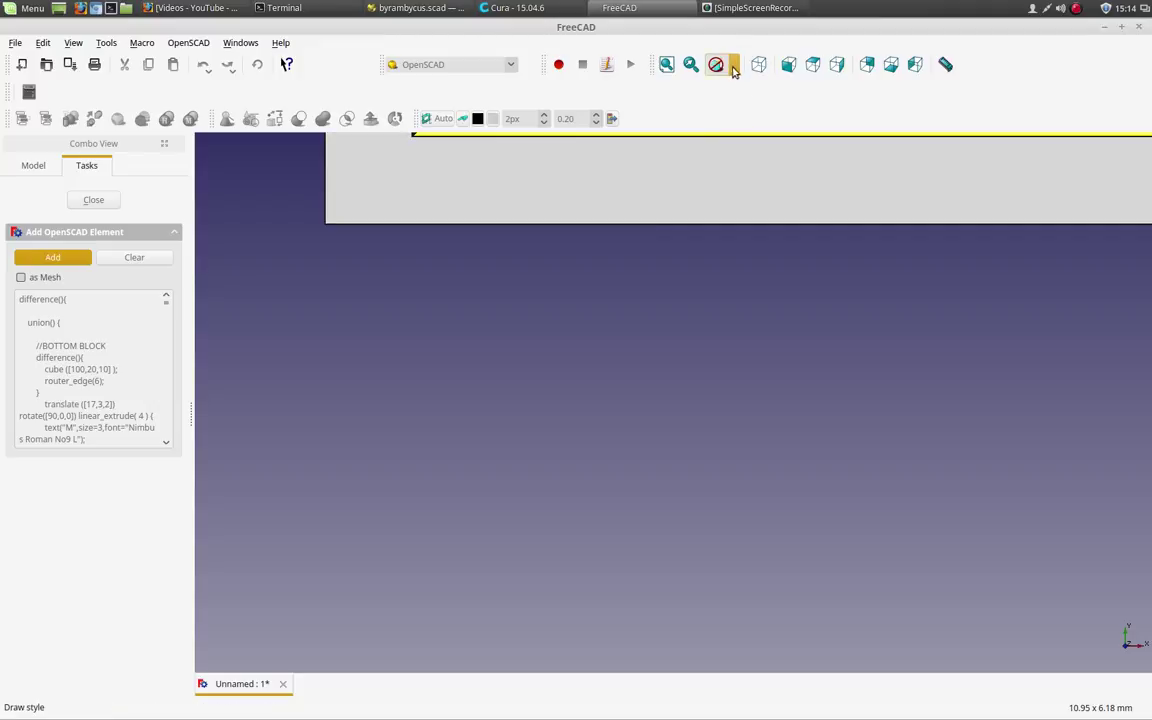
left_click(667, 65)
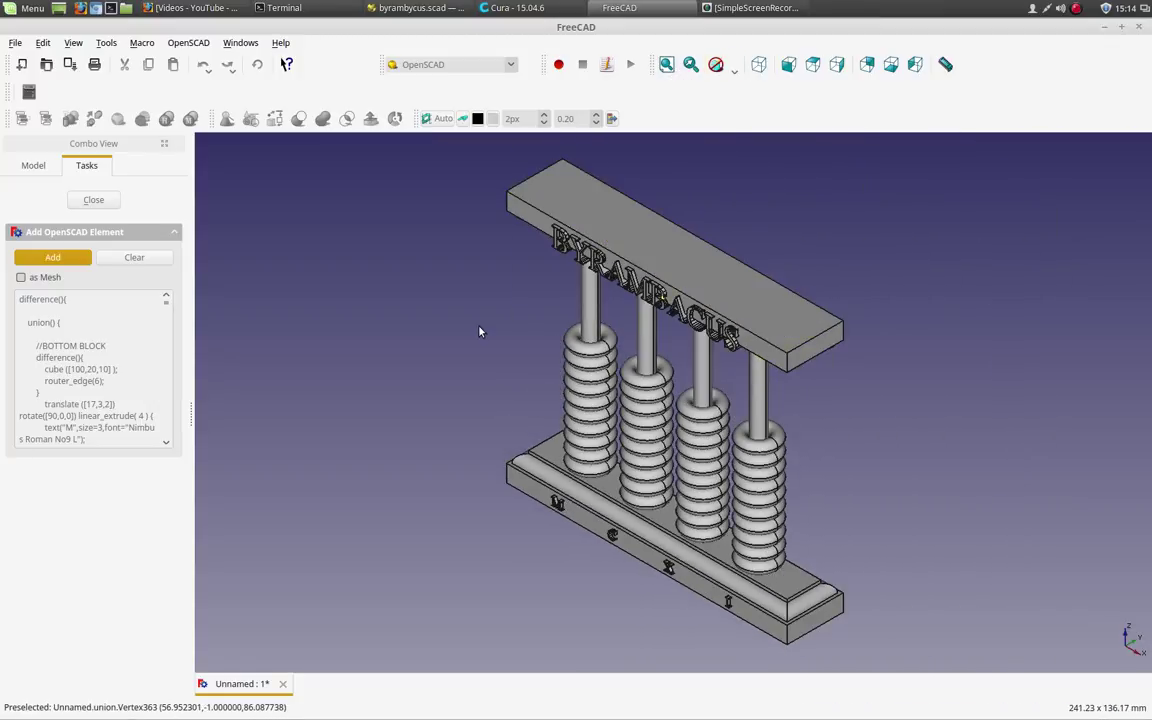
left_click(416, 9)
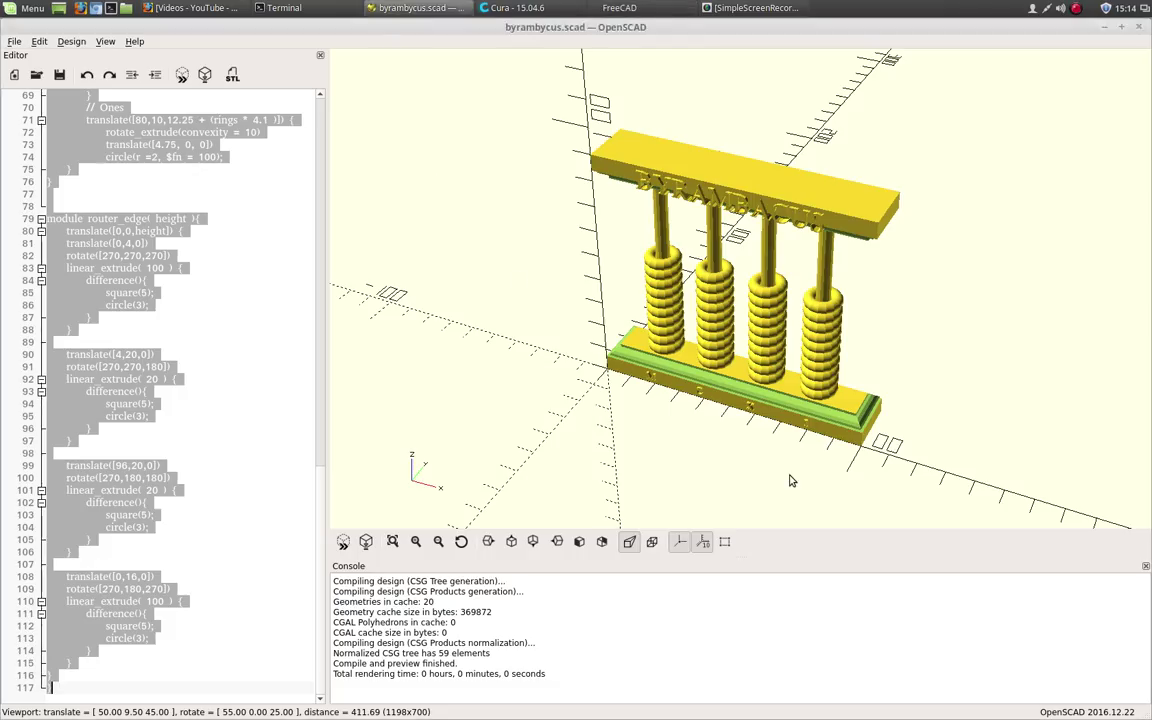
mouse_move(712, 428)
left_mouse_down()
mouse_move(767, 483)
mouse_move(700, 420)
left_mouse_up()
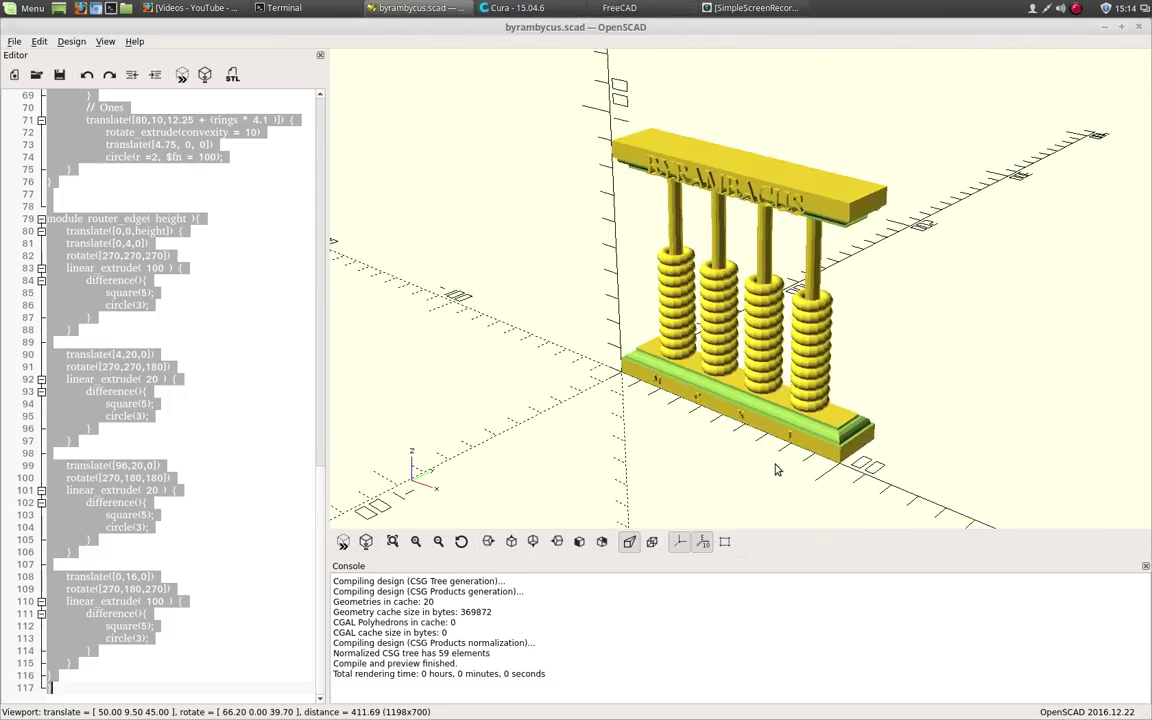
left_click(620, 8)
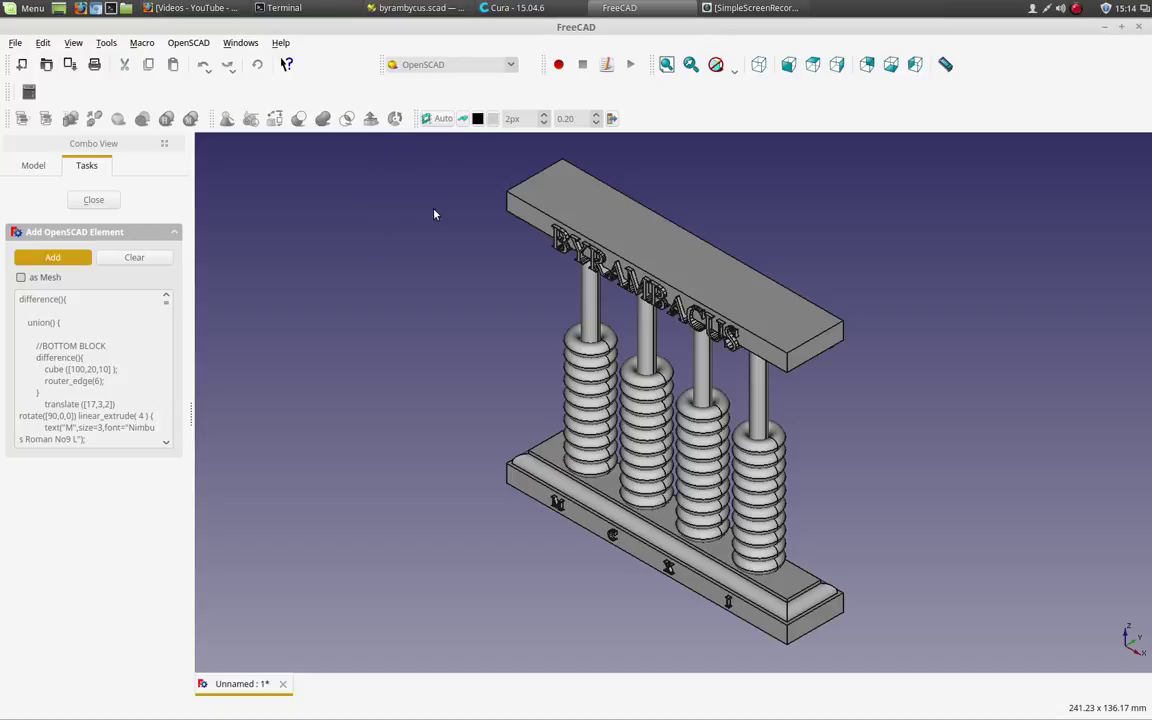
In the Model tree, expand the Group holding the abacus rings and toggle its visibility
left_click(34, 166)
scroll(116, 339, "down", 4)
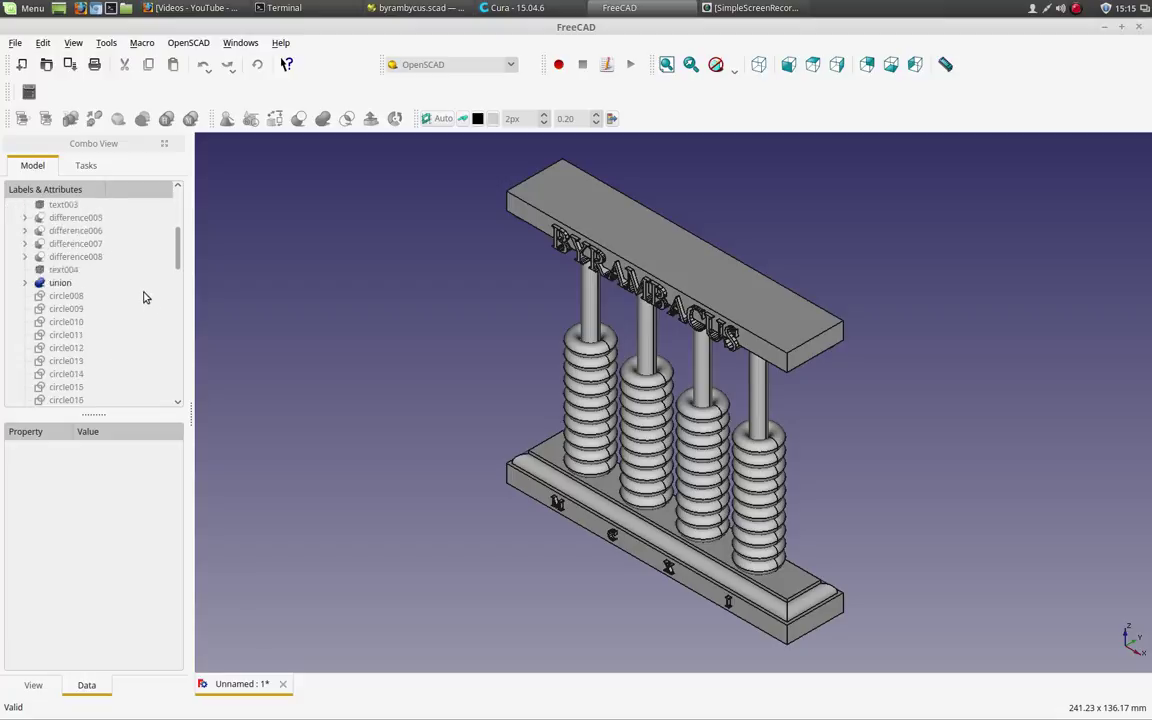
scroll(143, 297, "down", 6)
left_click(43, 402)
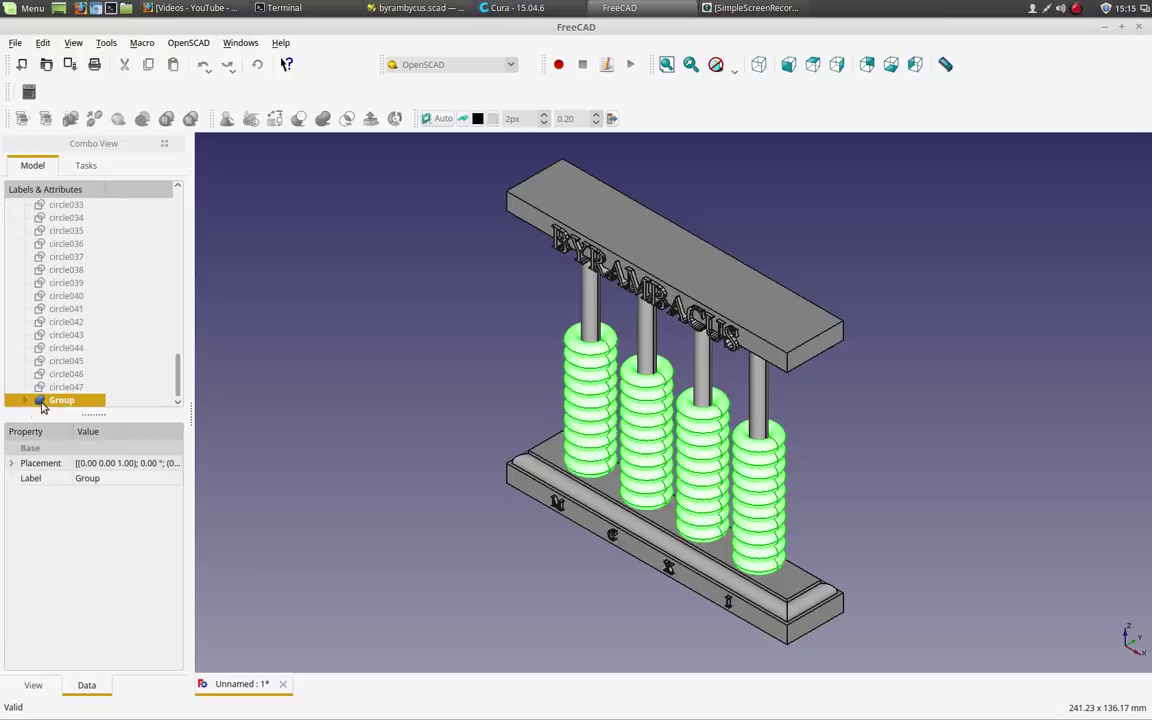
double_click(88, 397)
scroll(92, 350, "down", 5)
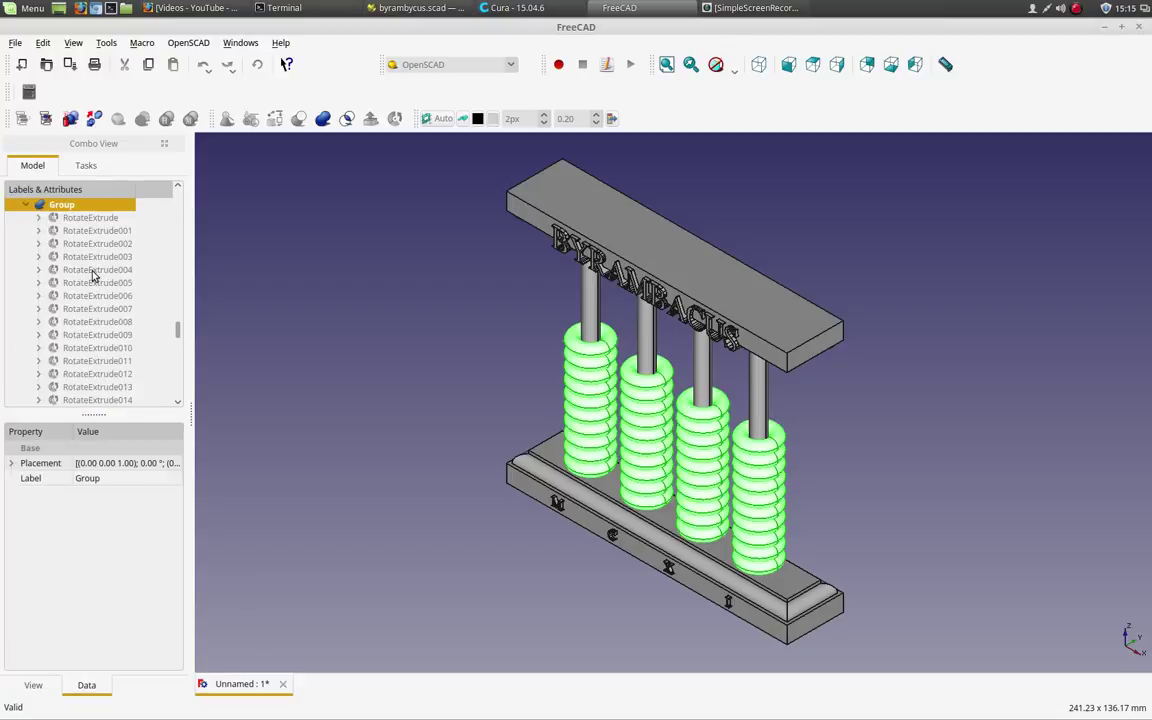
key("space")
Inspect the first RotateExtrude ring, then select the whole Group of bead rings
left_click(88, 218)
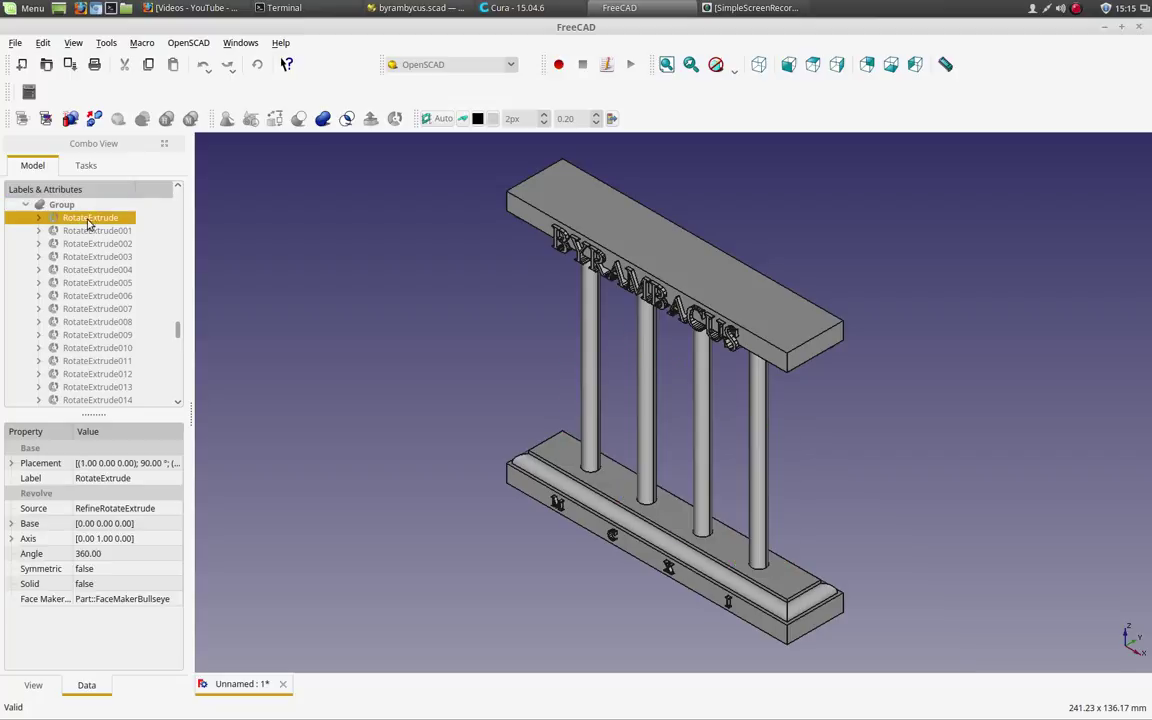
key("space")
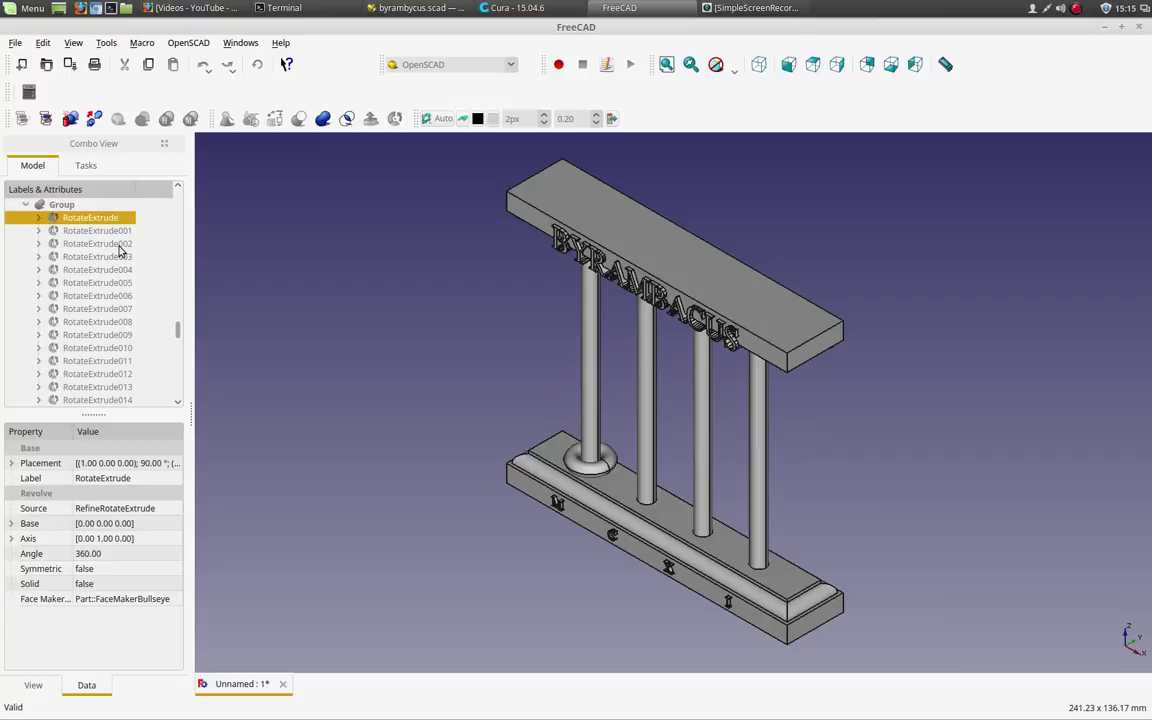
right_click(102, 217)
key("Escape")
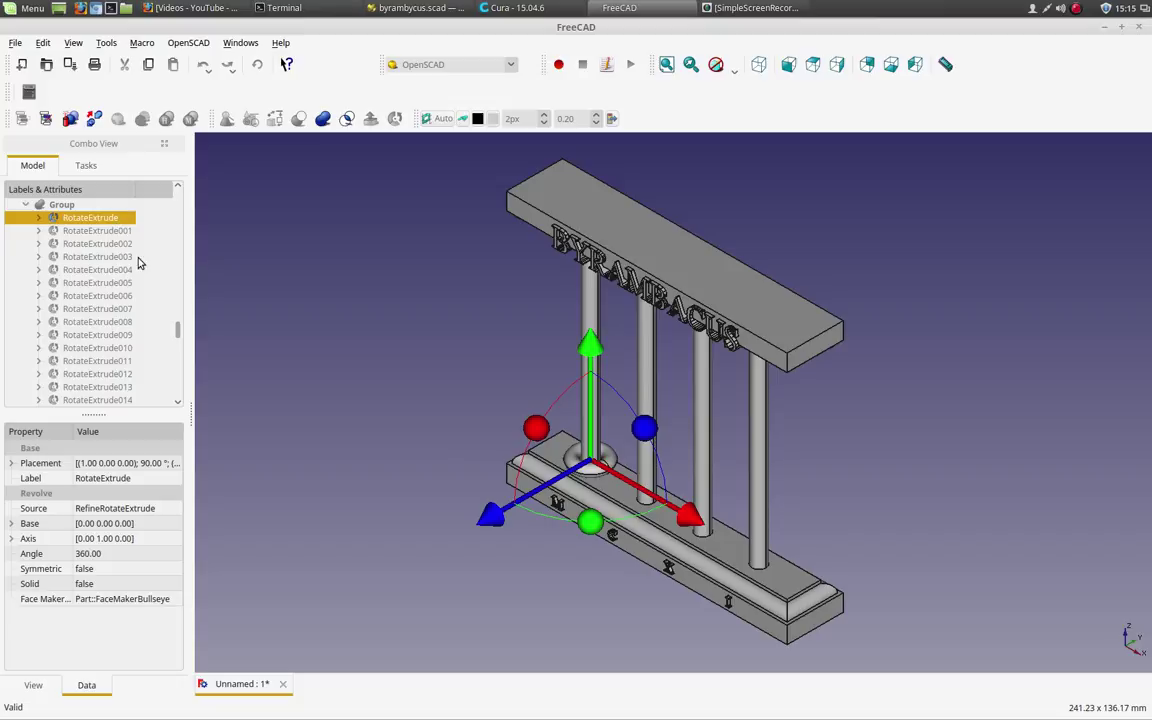
left_click_drag(592, 347, 594, 347)
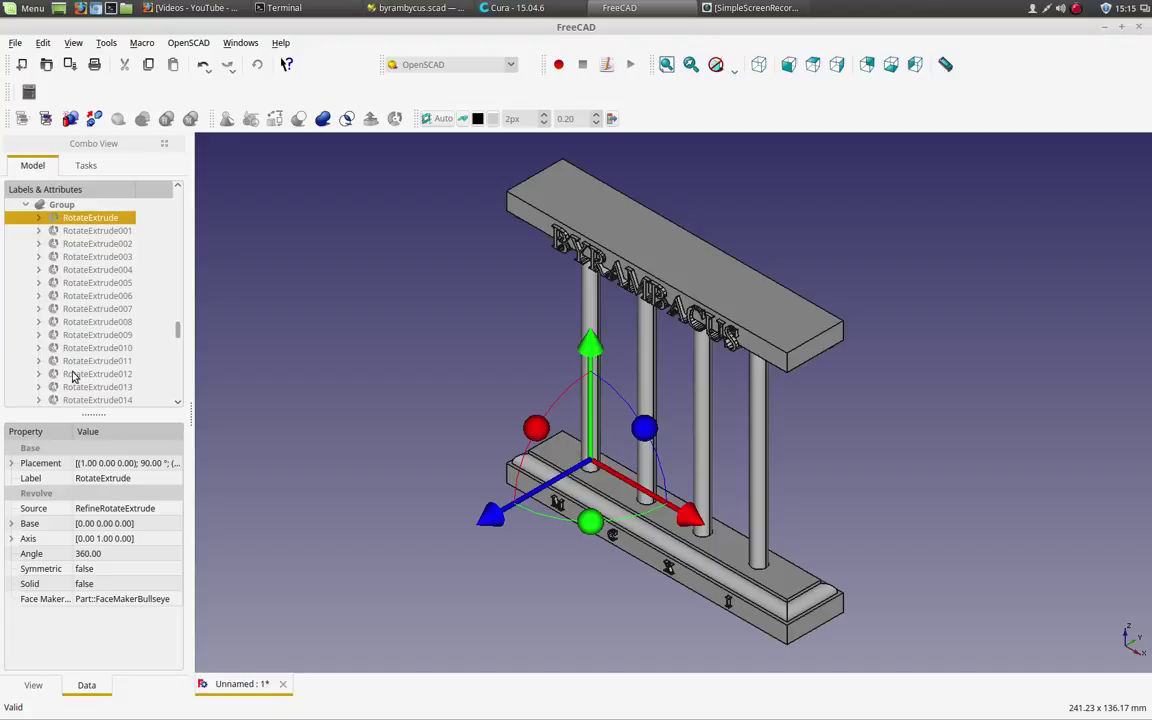
left_click(54, 205)
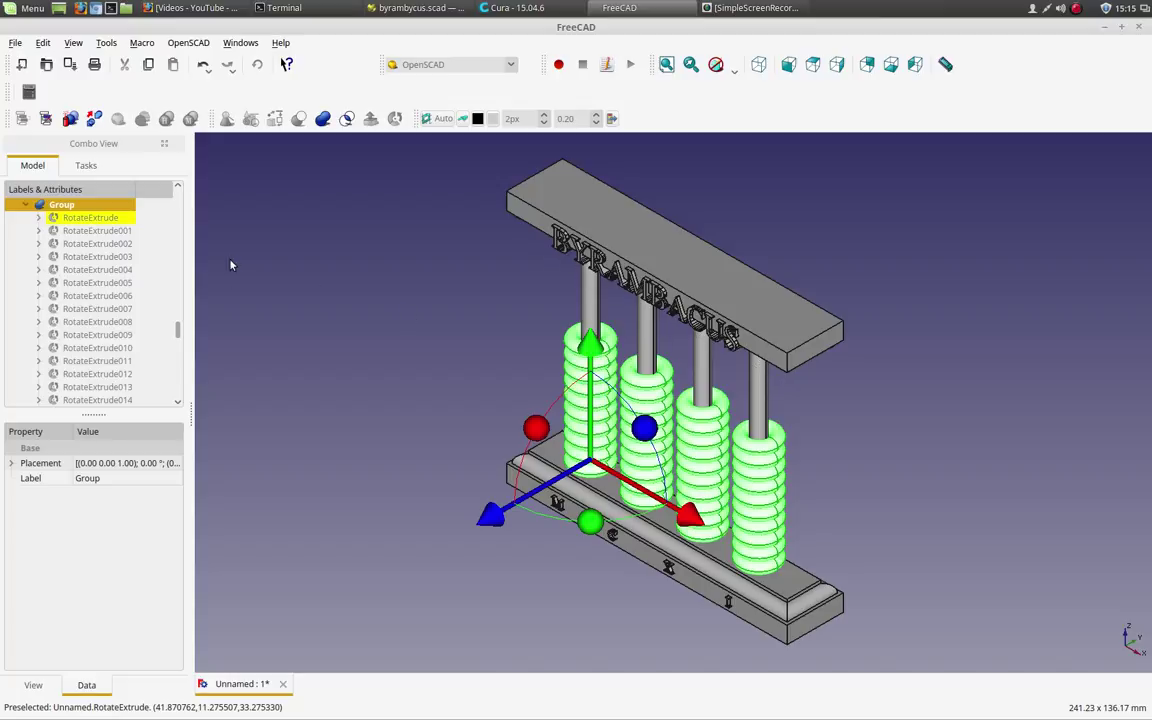
left_click_drag(177, 327, 179, 180)
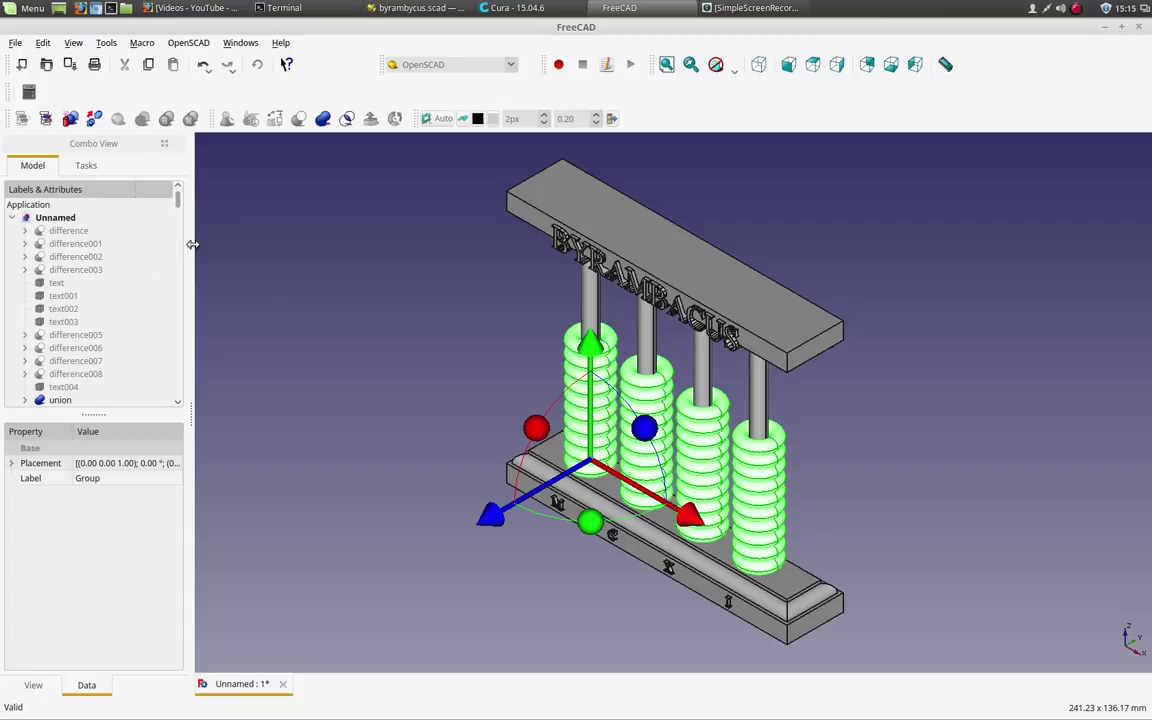
Select the union frame and add the Group of rings to the selection
left_click(72, 219)
scroll(70, 310, "down", 3)
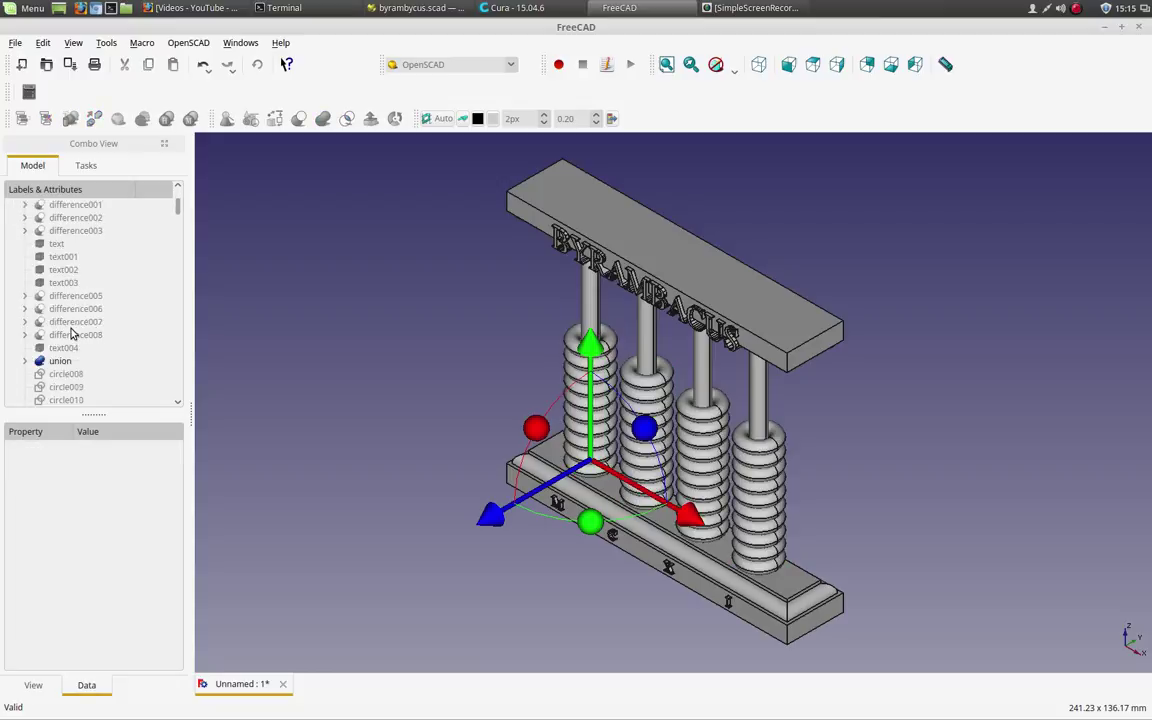
left_click(61, 284)
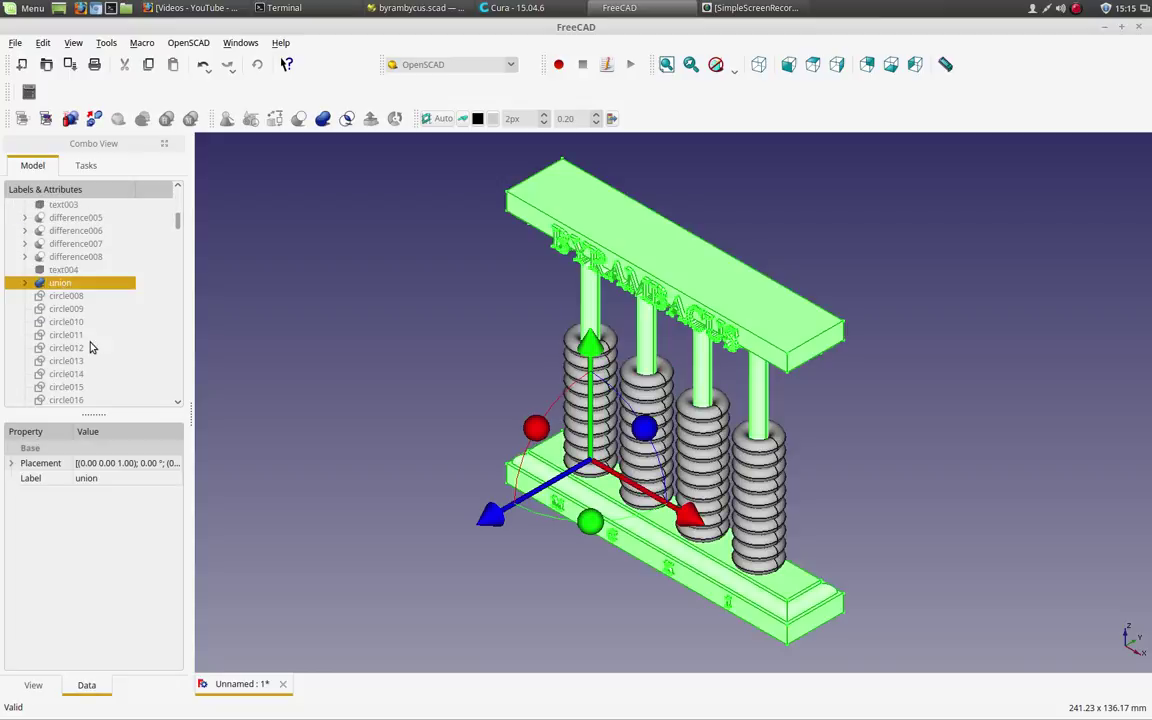
scroll(95, 345, "down", 5)
scroll(98, 352, "down", 8)
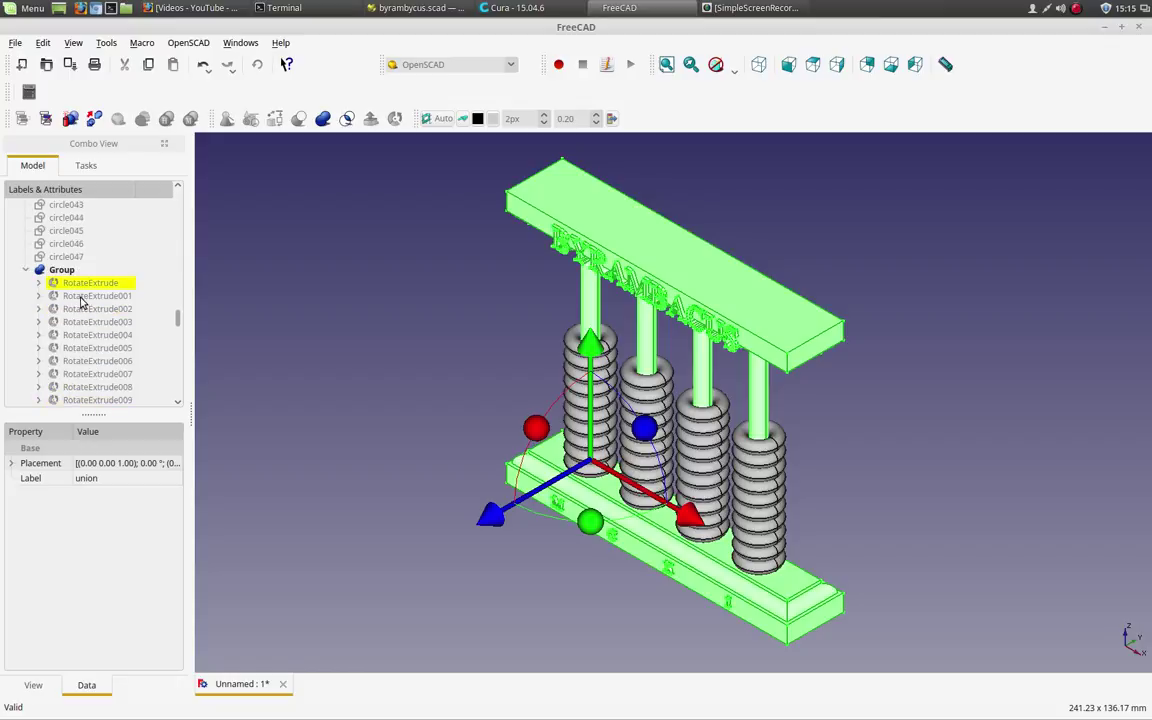
left_click(62, 270, "shift")
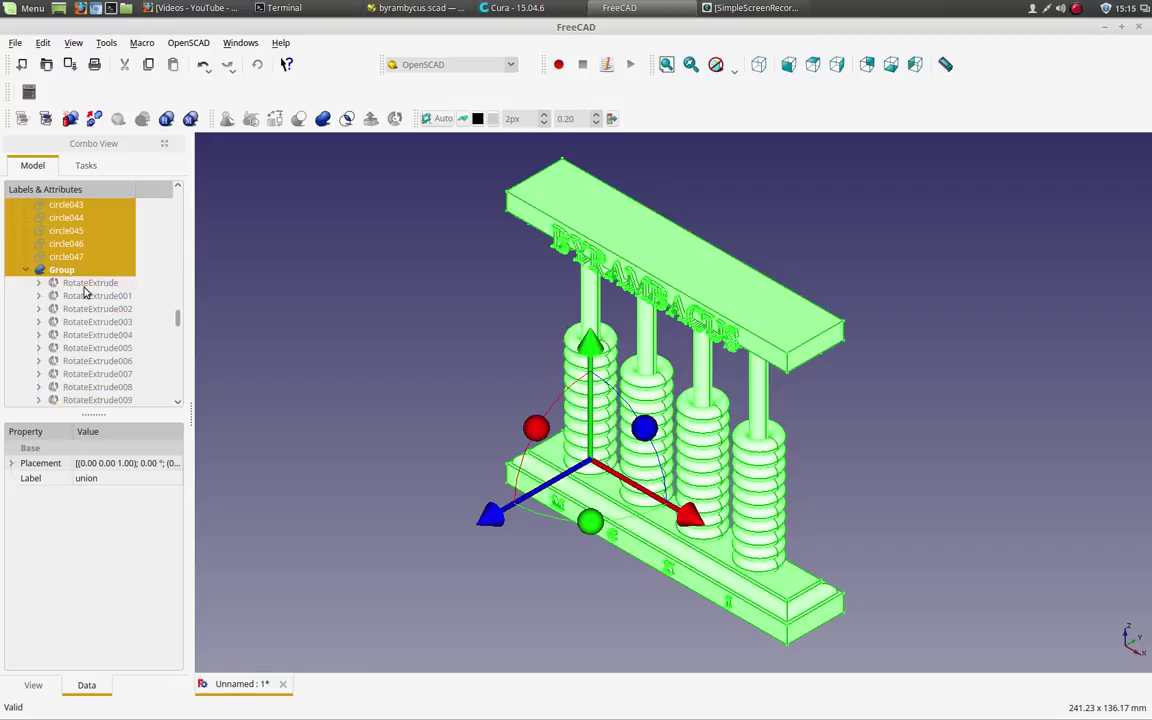
scroll(85, 290, "down", 2)
scroll(85, 300, "up", 3)
Select the Group of bead rings plus the union frame and start File > Export
left_click(80, 311)
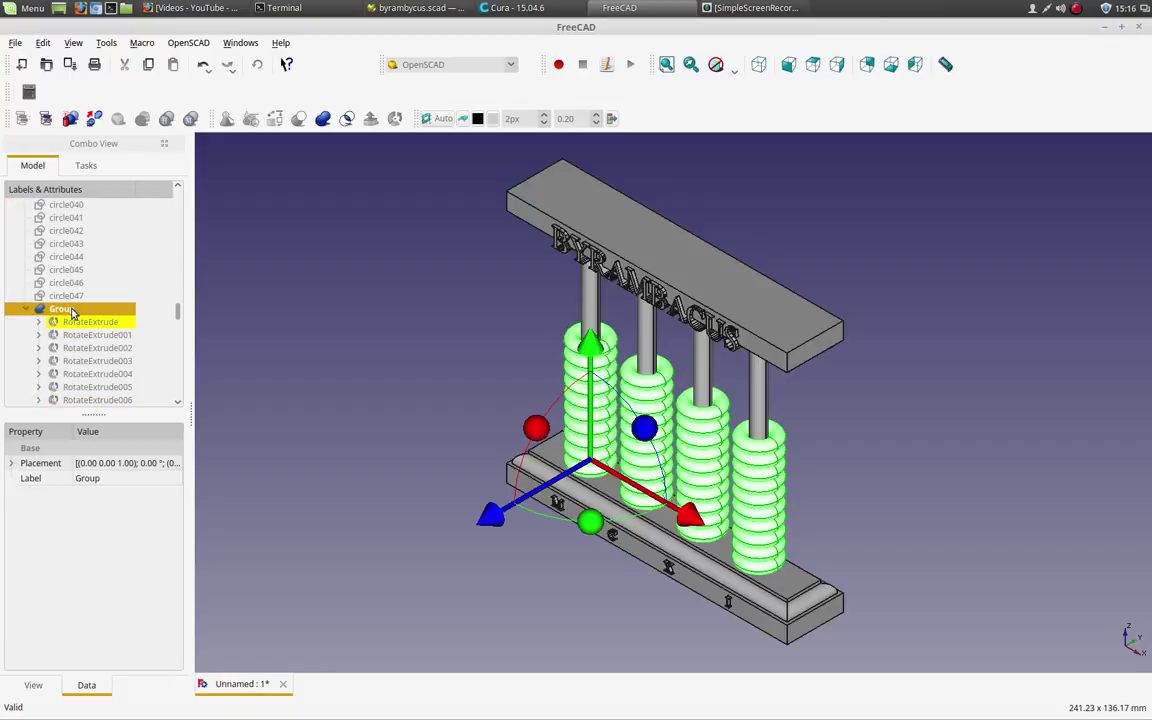
scroll(156, 352, "up", 15)
scroll(120, 340, "down", 2)
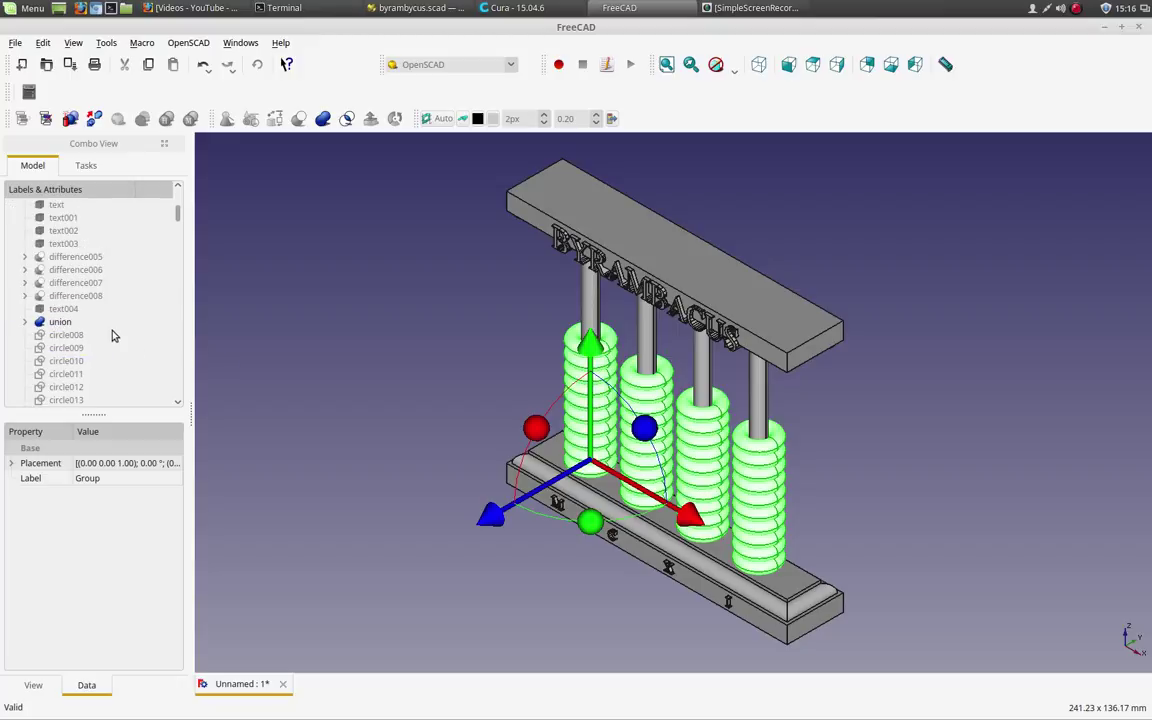
left_click(106, 322)
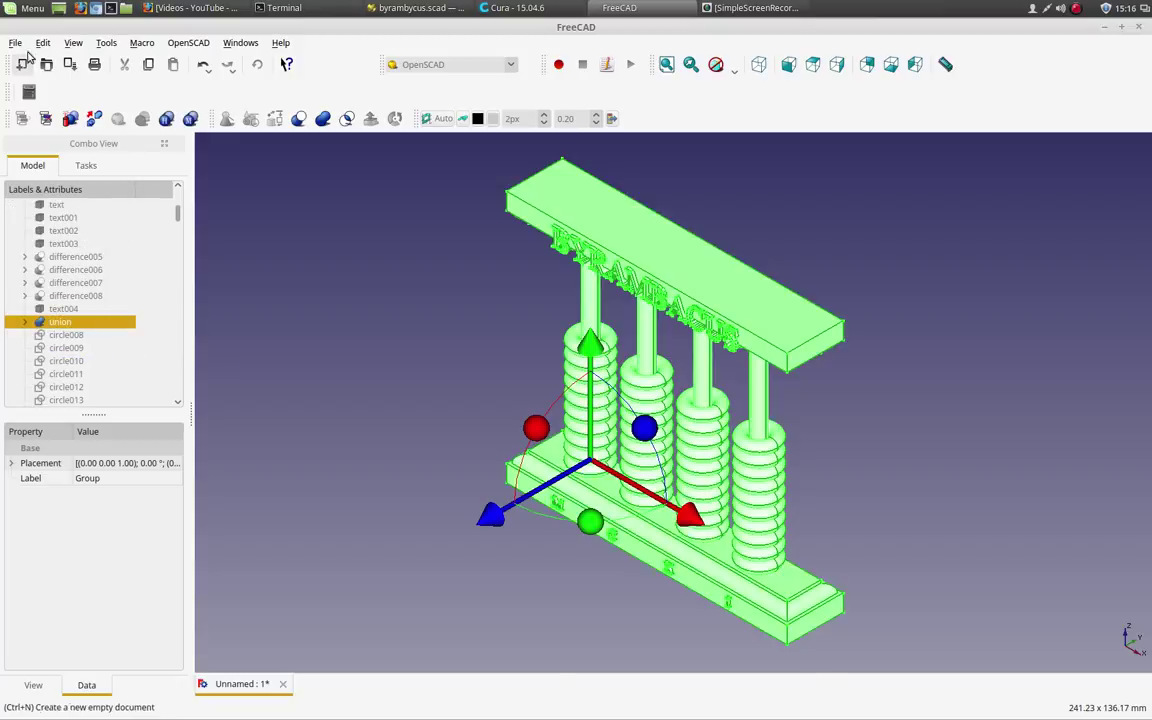
left_click(15, 43)
left_click(40, 227)
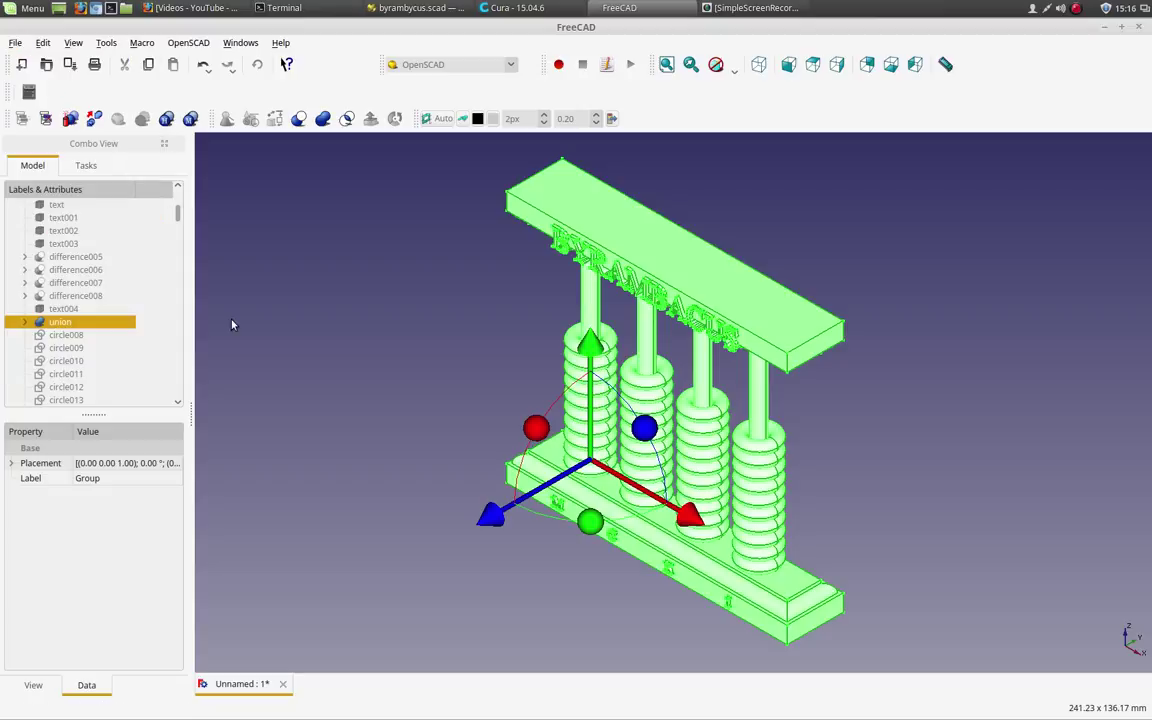
Set the export format to STL Mesh (*.stl *.ast), enter filename.stl, and close the dialog
left_click(460, 458)
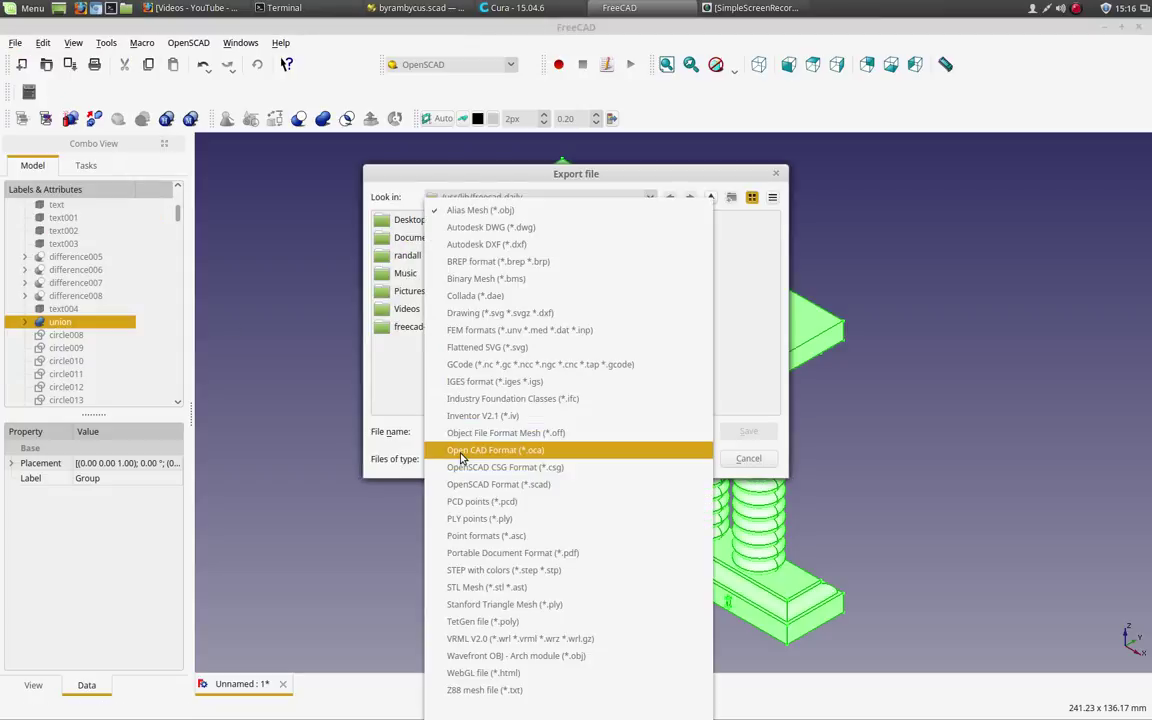
left_click(482, 593)
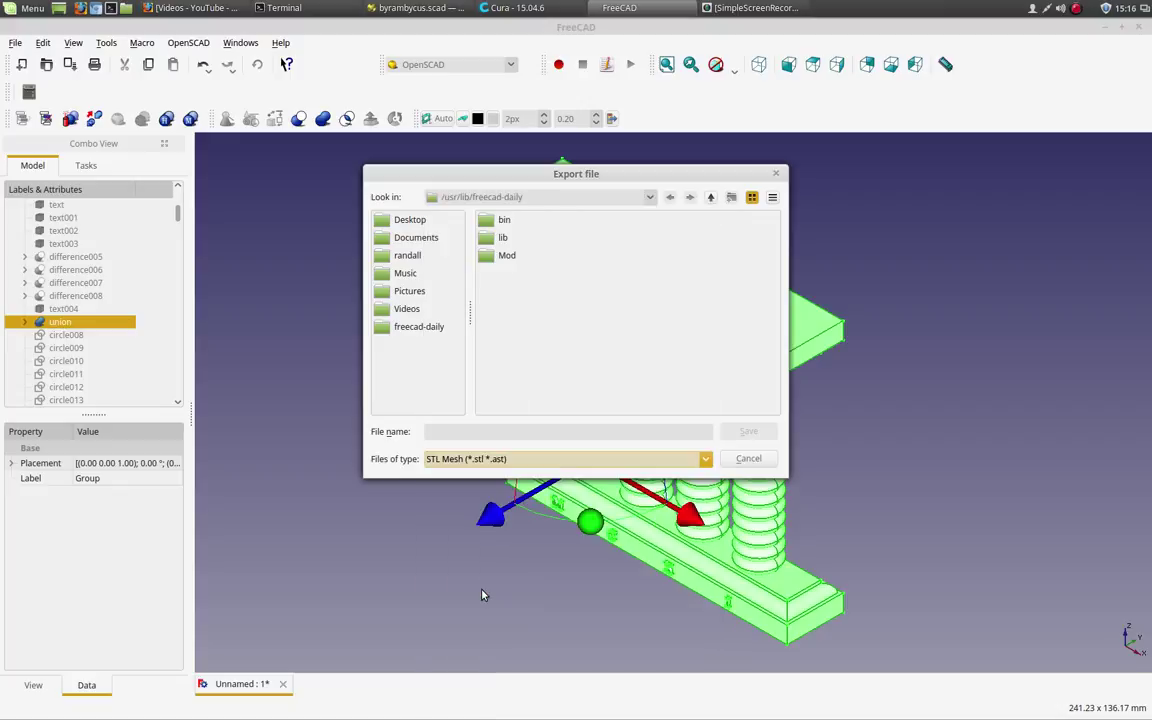
left_click(502, 432)
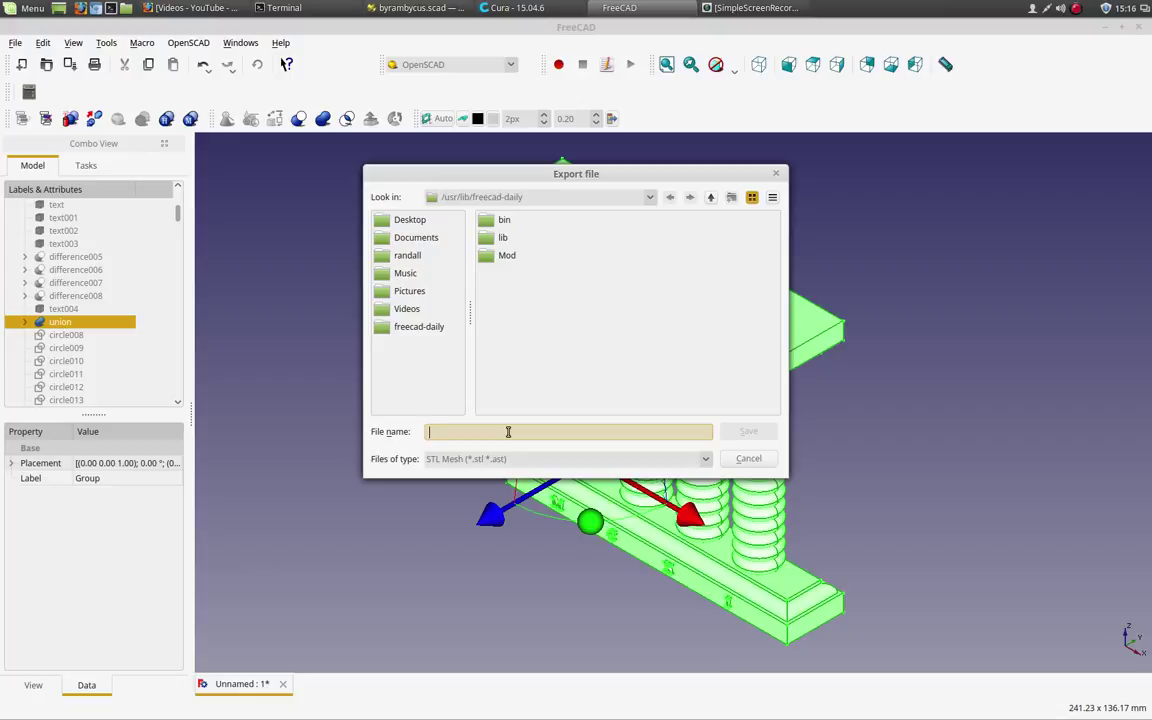
type("filename.stl")
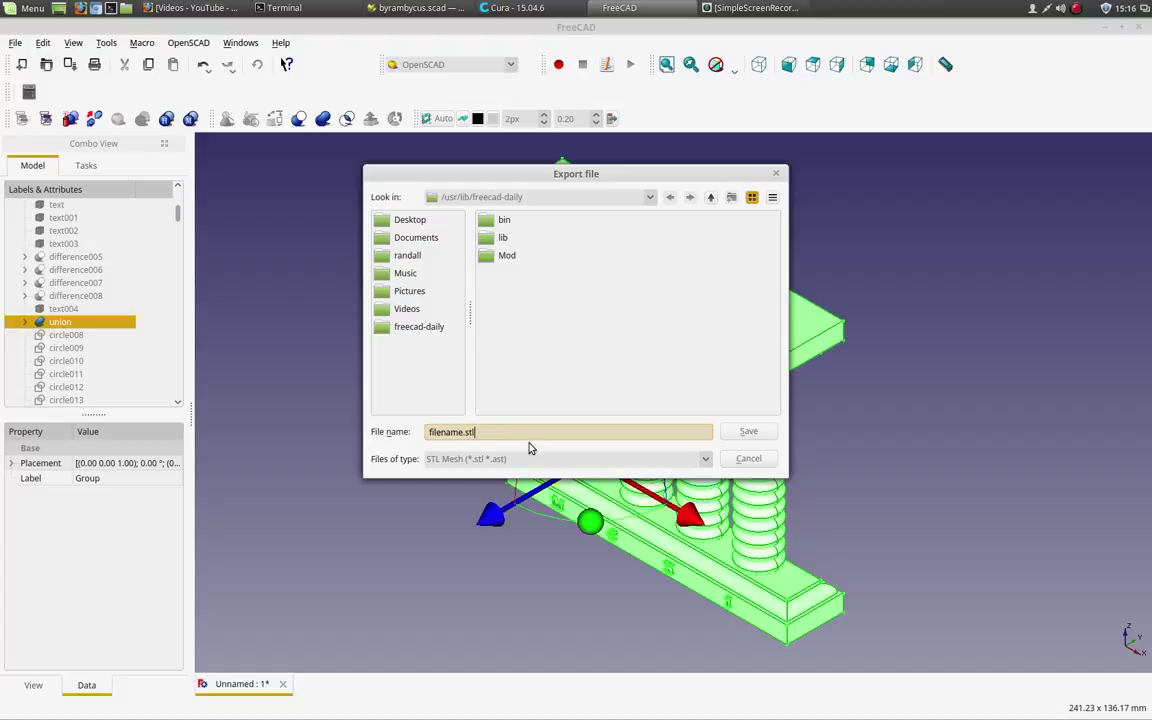
left_click(752, 462)
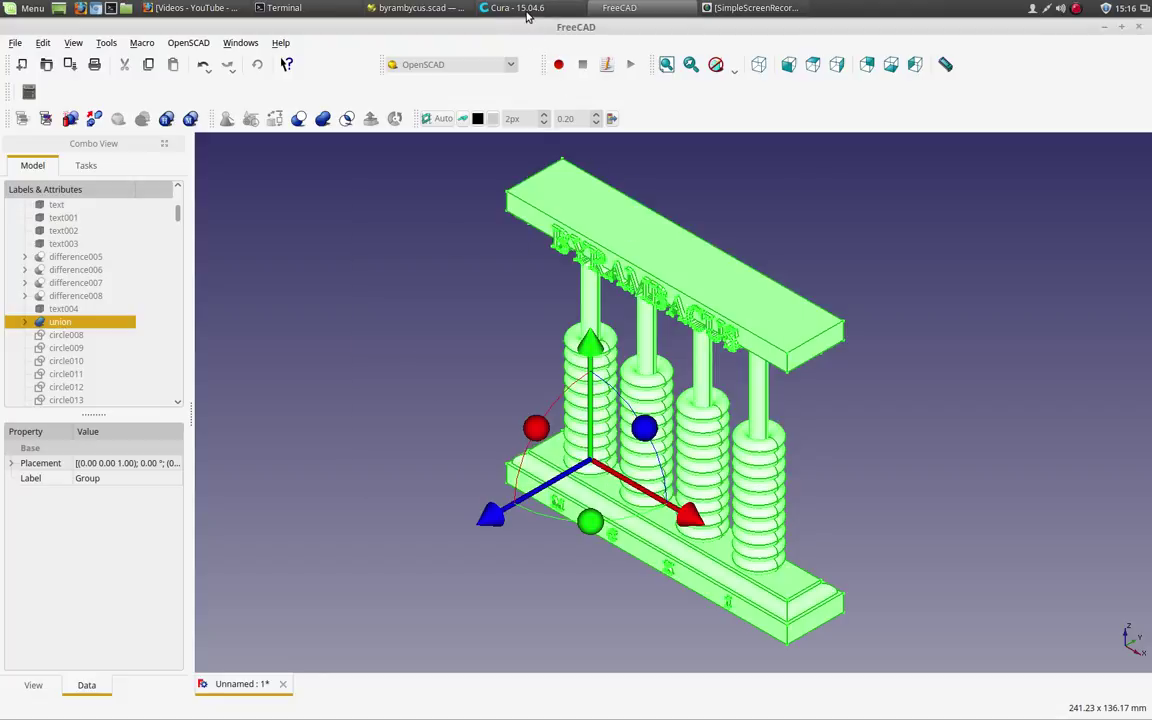
left_click(480, 10)
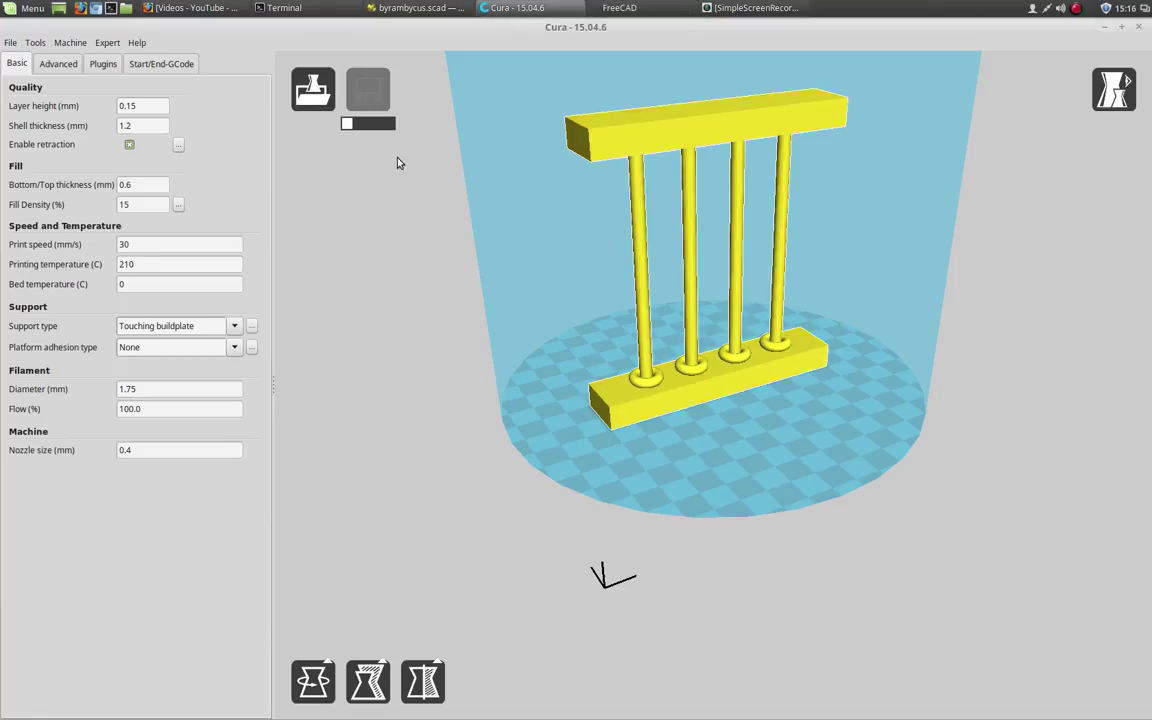
Load the recent byrambacus.stl model into Cura, now showing the bead rings
left_click(11, 43)
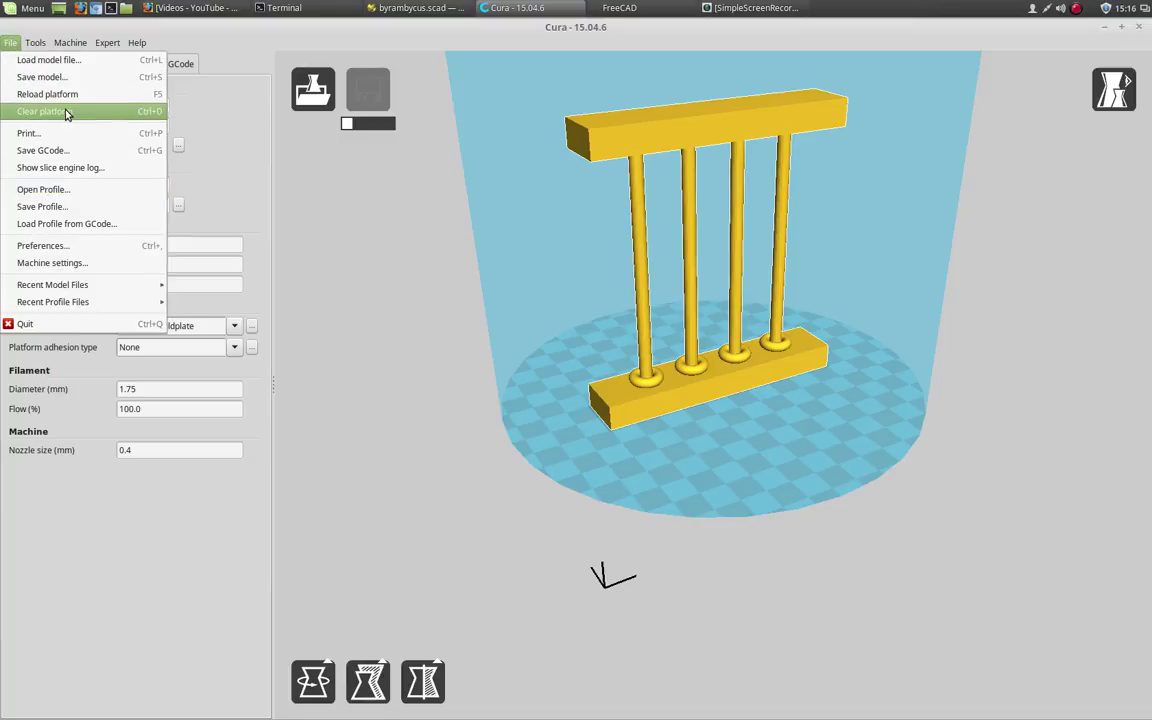
mouse_move(73, 287)
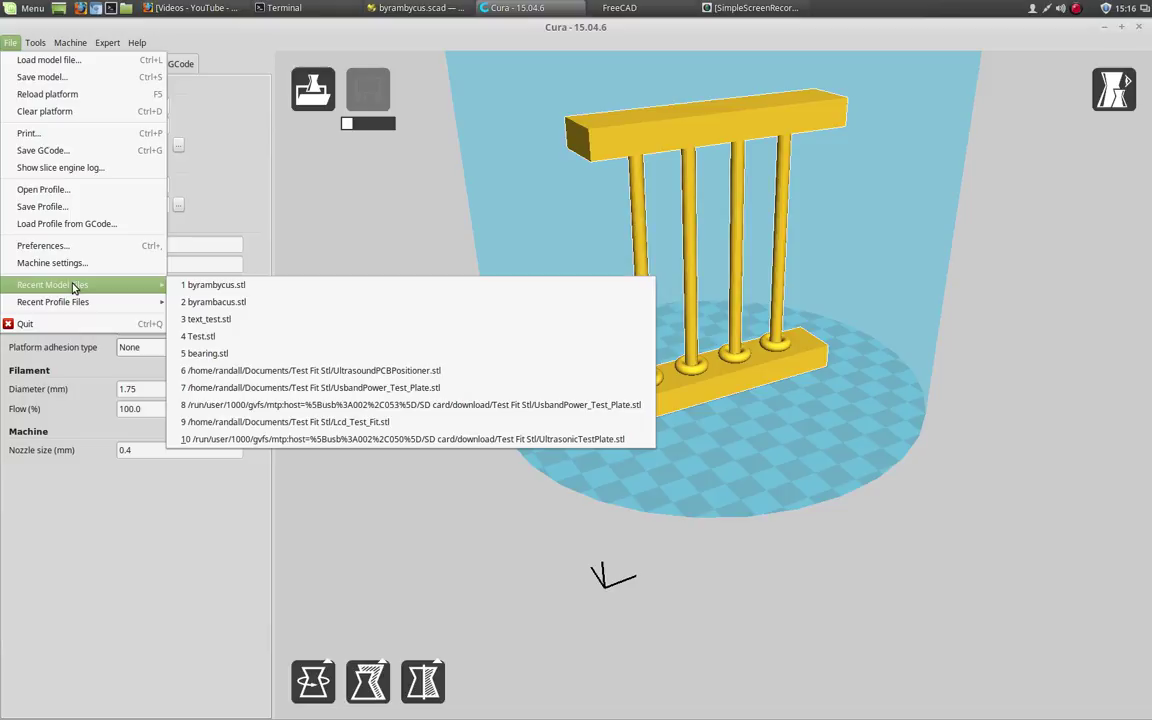
left_click(190, 301)
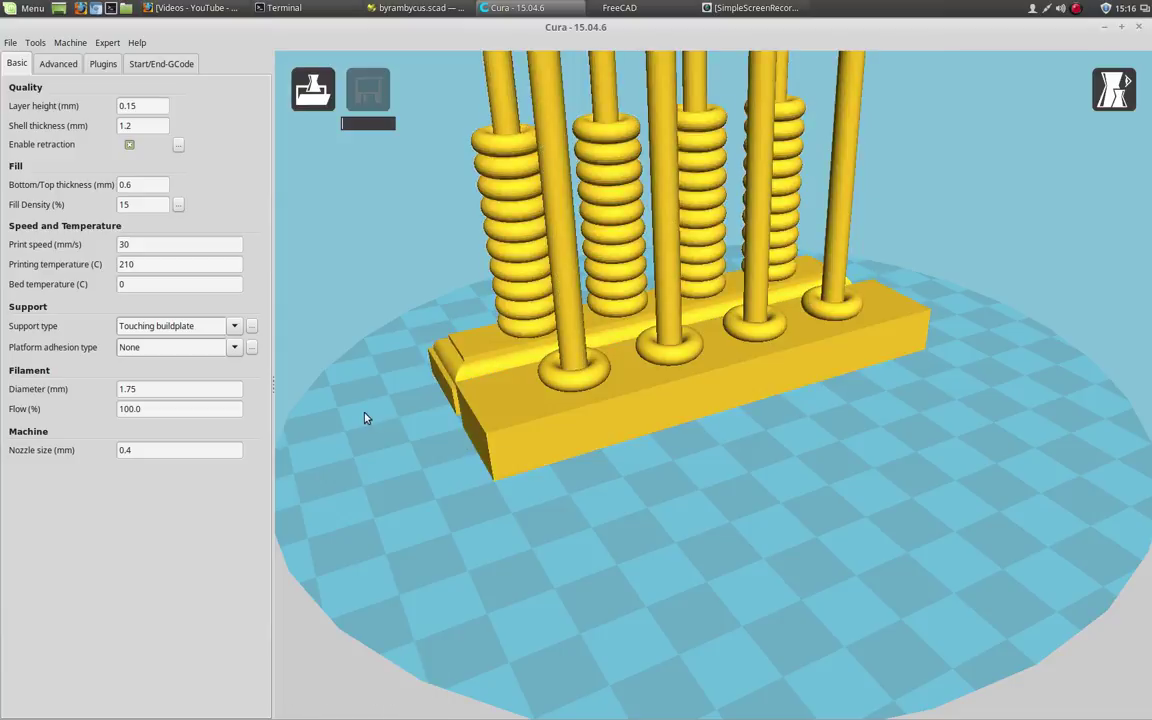
right_click_drag(365, 416, 470, 429)
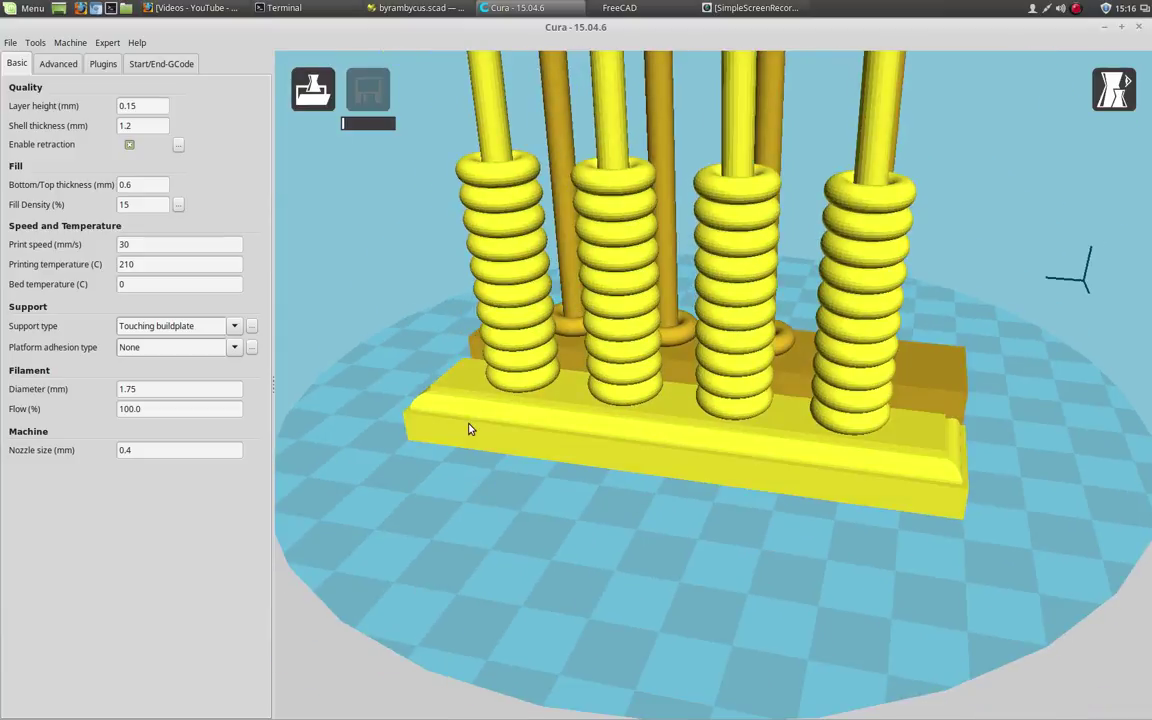
scroll(470, 429, "down", 3)
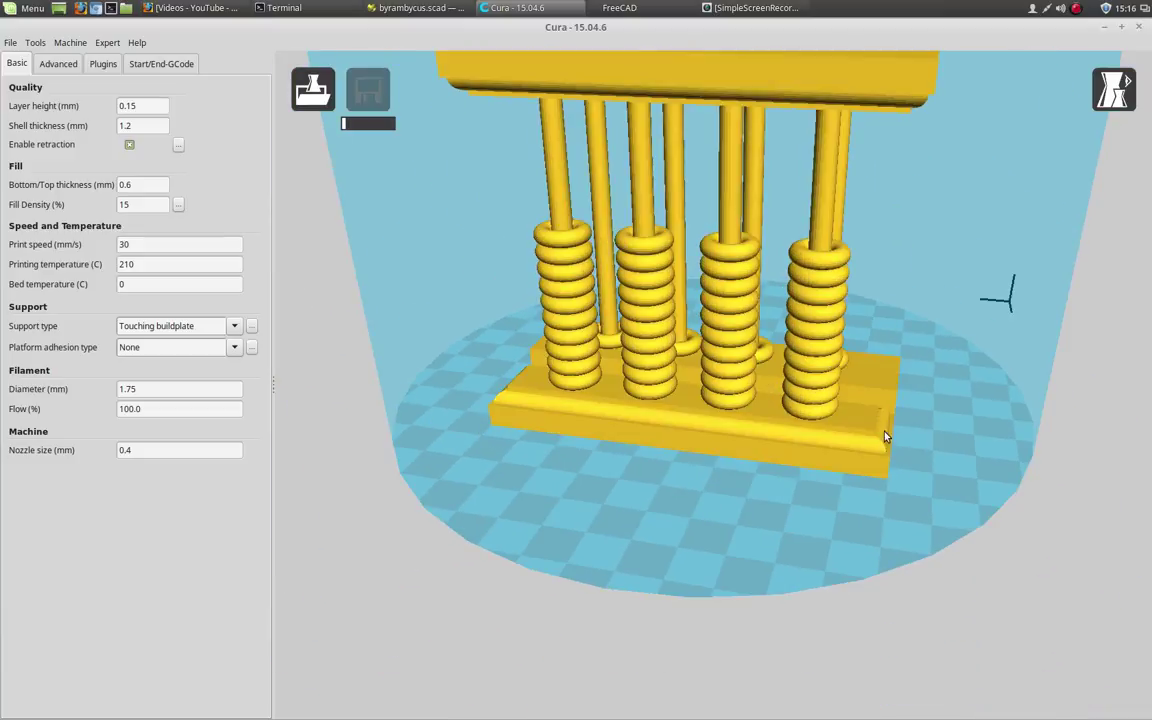
right_click_drag(962, 381, 691, 179)
right_click_drag(560, 116, 560, 113)
right_click_drag(730, 134, 729, 146)
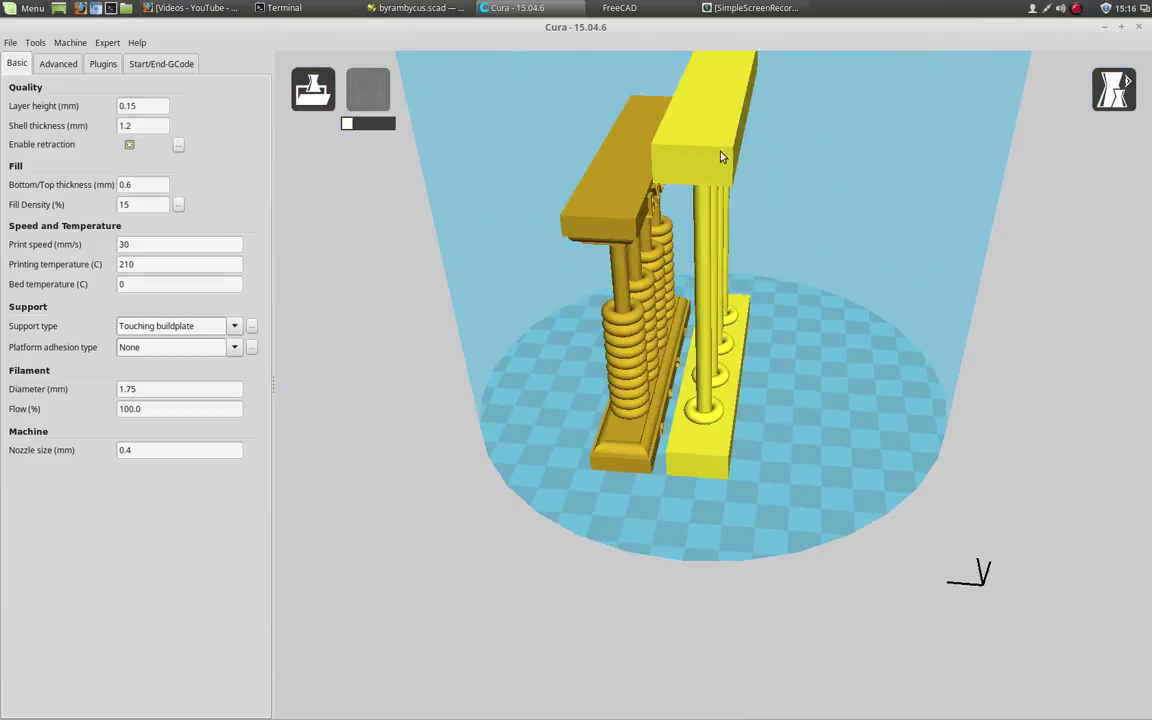
right_click_drag(797, 424, 662, 368)
scroll(735, 383, "down", 5)
right_click(660, 368)
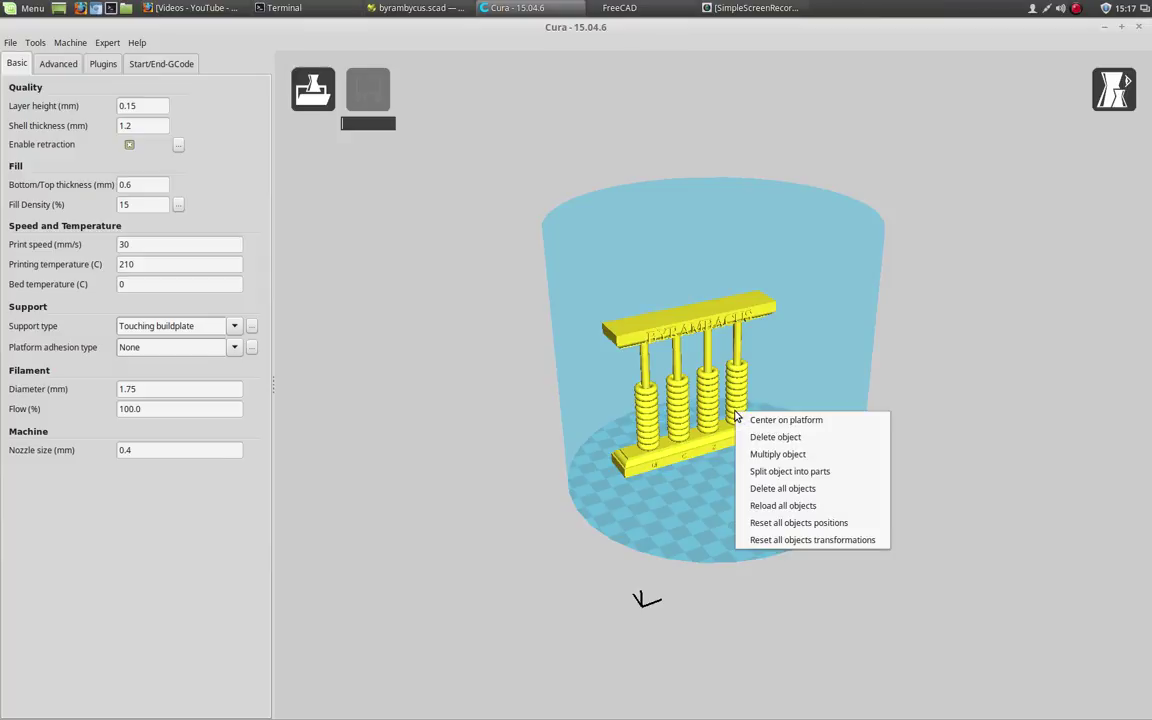
left_click(711, 453)
mouse_move(711, 453)
right_mouse_down()
mouse_move(689, 473)
mouse_move(715, 468)
right_mouse_up()
scroll(722, 464, "up", 5)
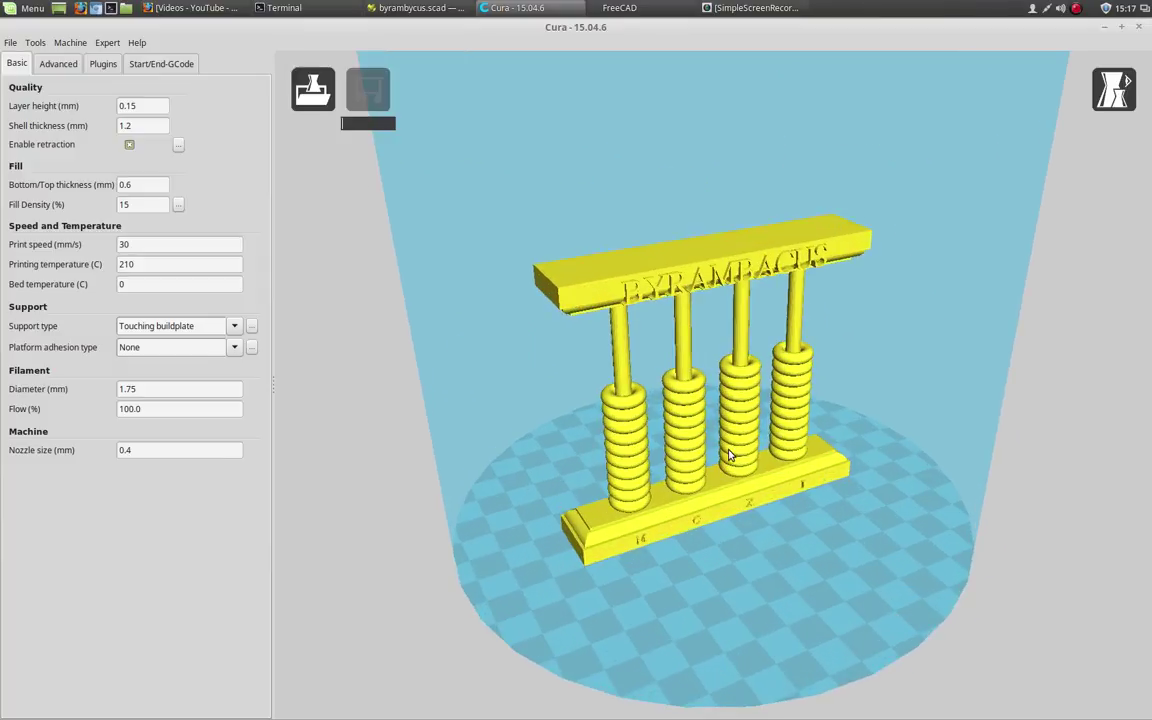
left_click(628, 466)
scroll(577, 369, "down", 3)
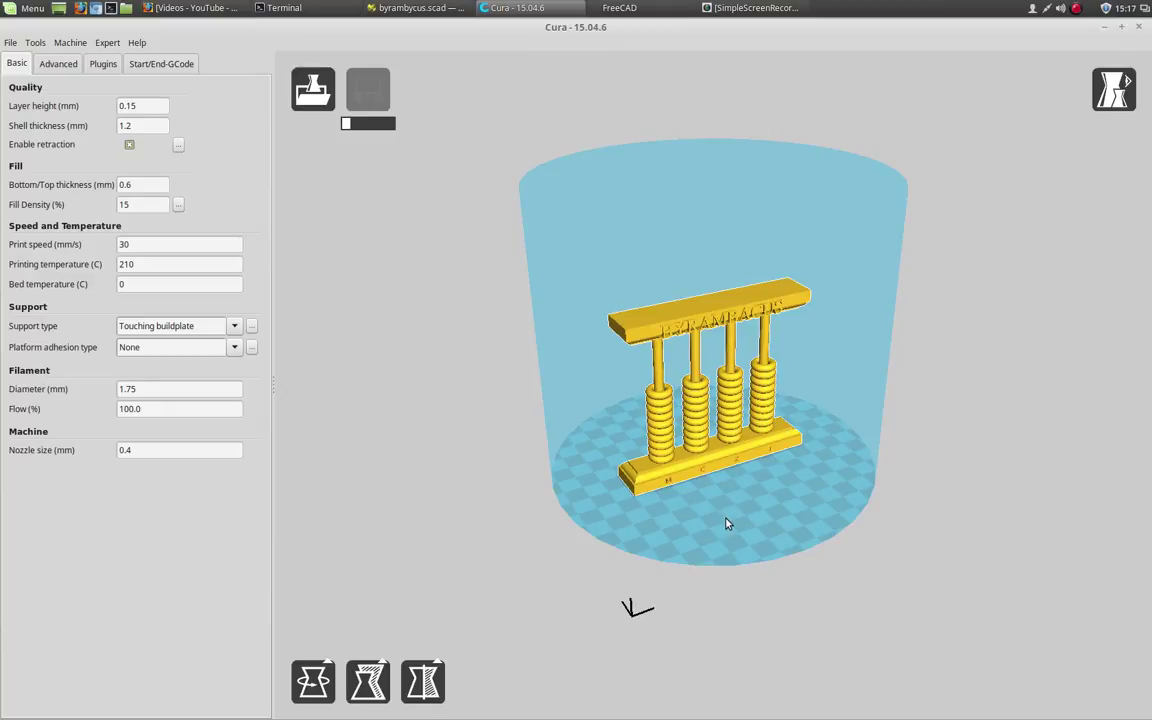
scroll(686, 506, "up", 3)
scroll(686, 506, "up", 1)
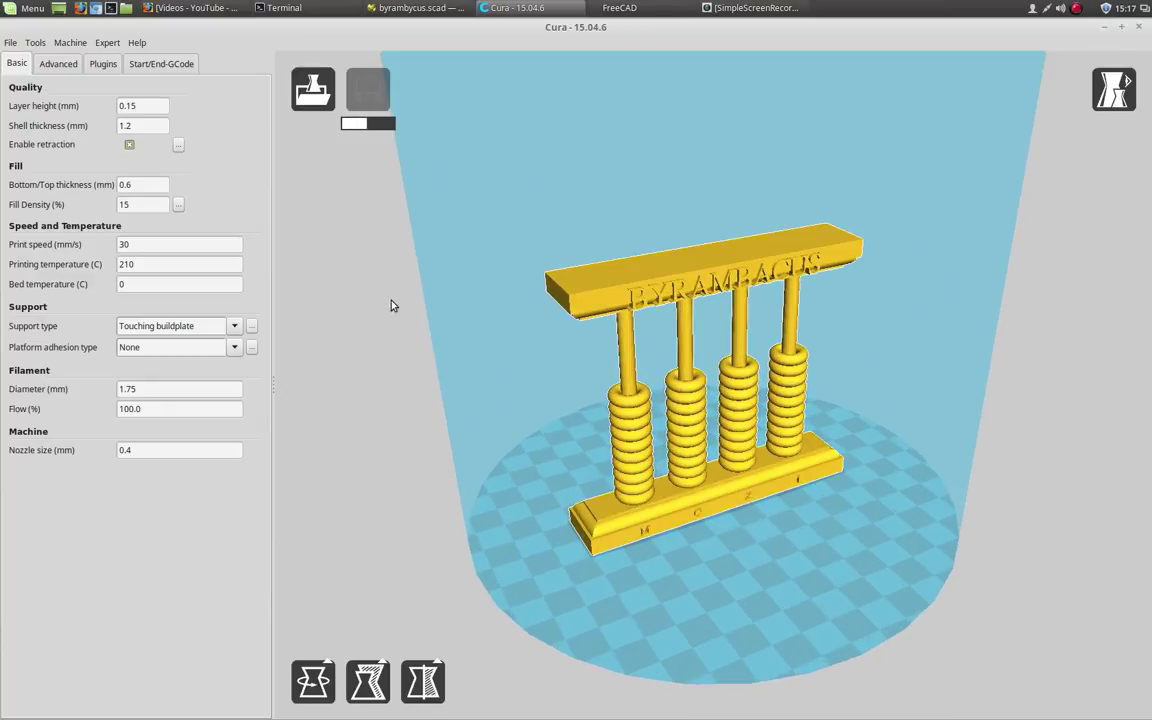
Switch back to OpenSCAD showing the byrambycus.scad script and its ringed abacus preview
left_click(415, 8)
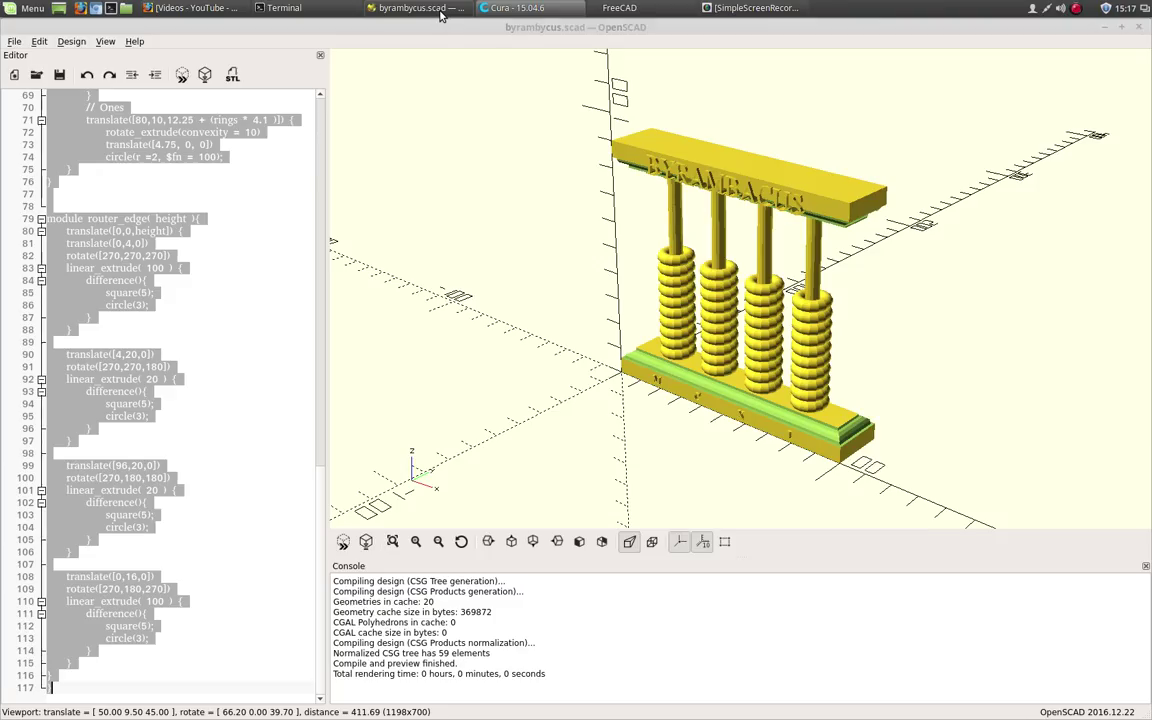